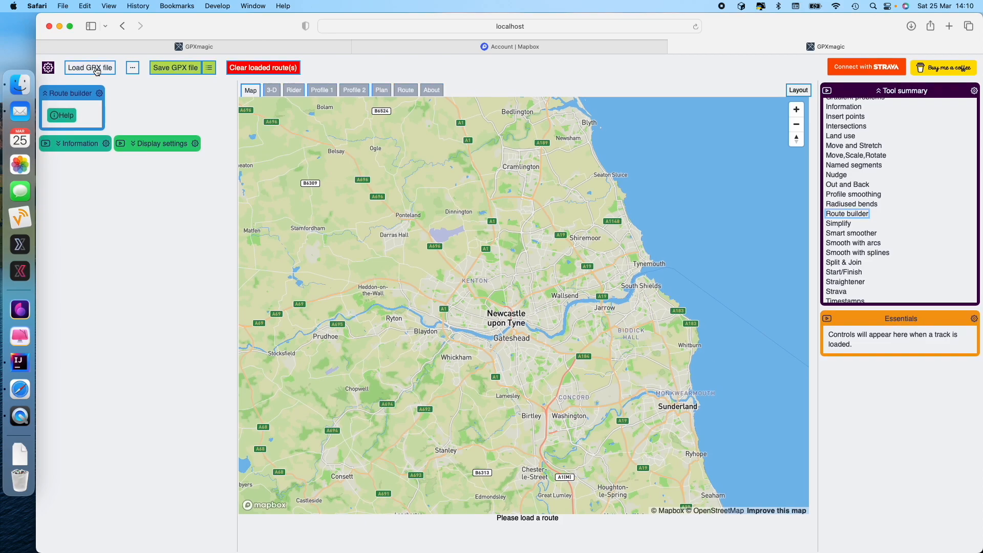
- Load the Short loop 1 and Short loop 2 GPX files from the Rides folder
click(97, 70)
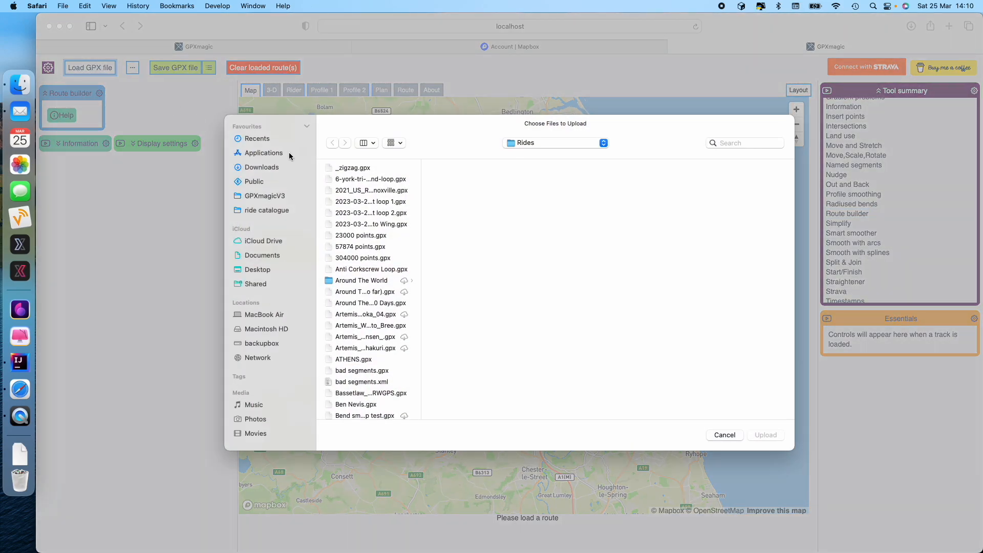
double_click(382, 201)
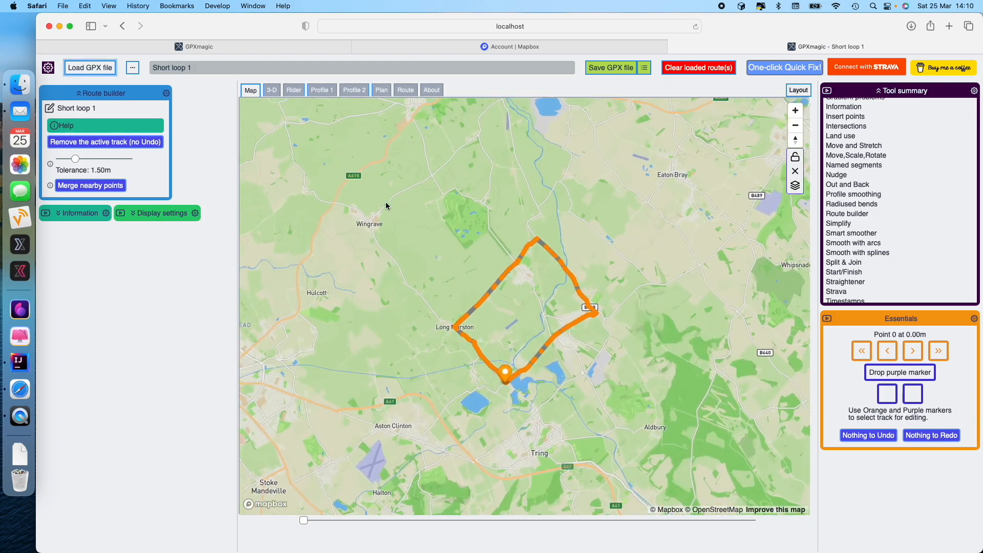
click(403, 198)
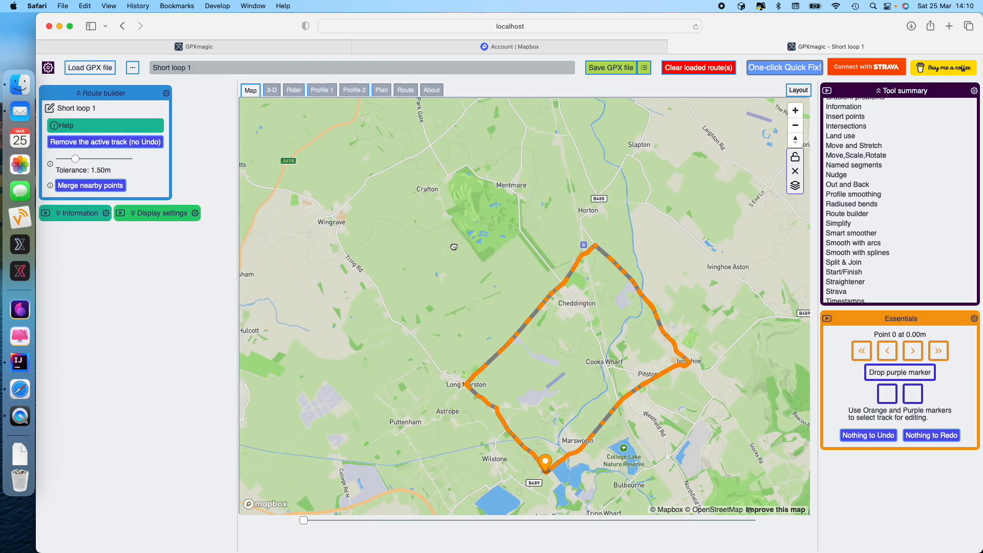
click(96, 70)
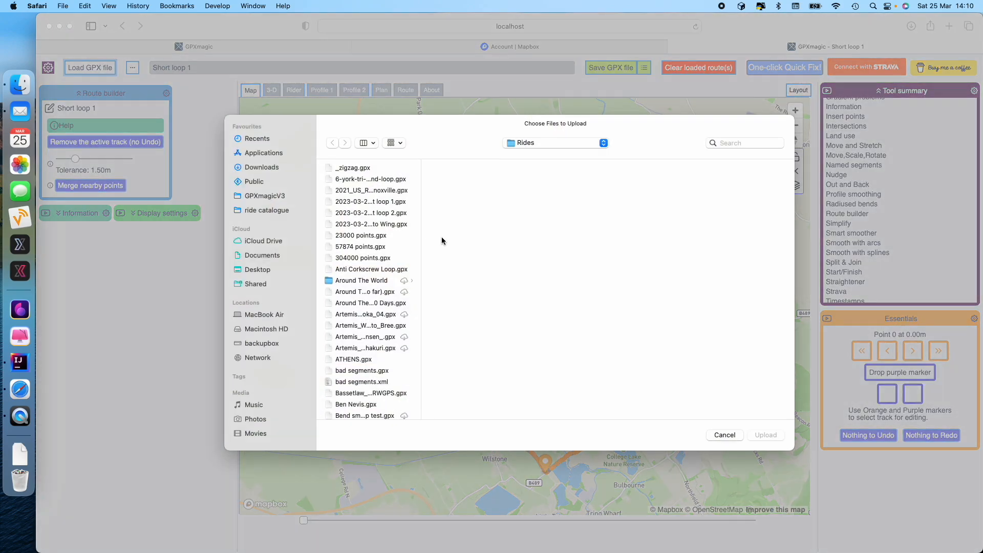
double_click(382, 213)
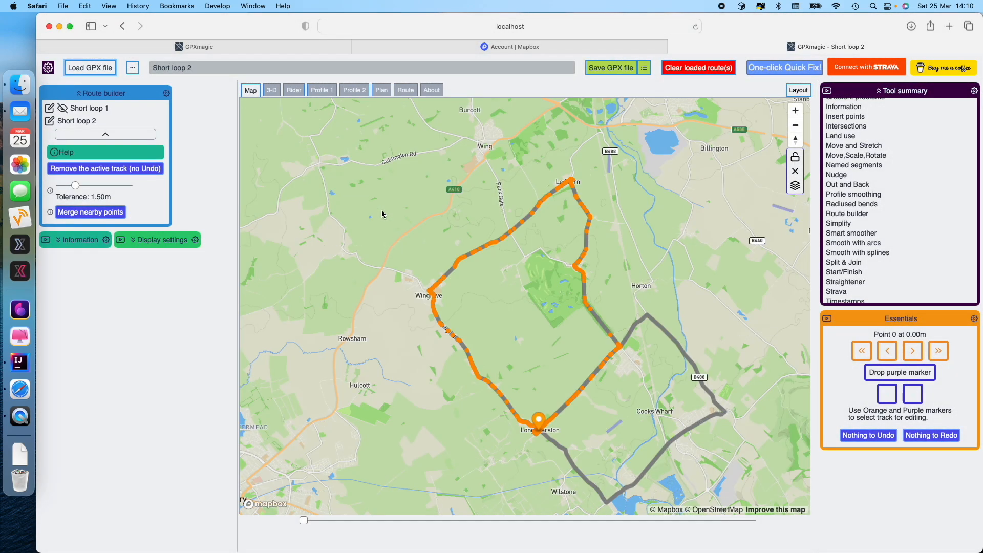
drag(552, 329, 494, 279)
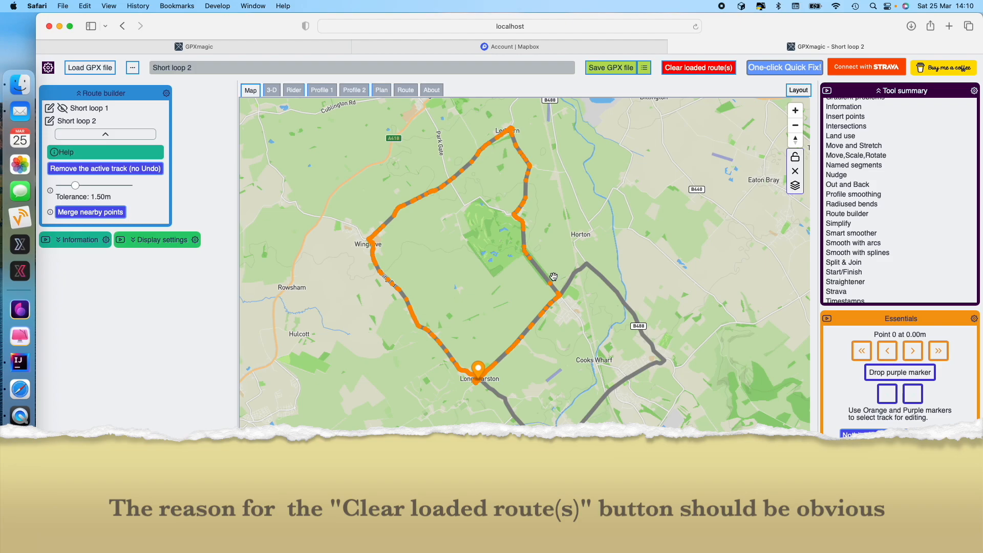
- Make Short loop 1 the active track, and hide Short loop 2 and show it again
click(50, 122)
click(50, 109)
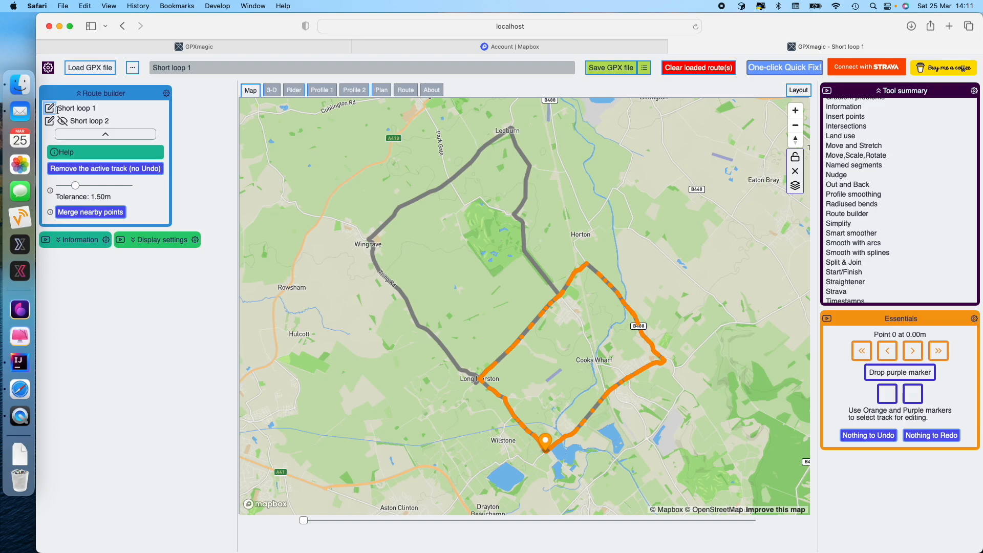
click(62, 121)
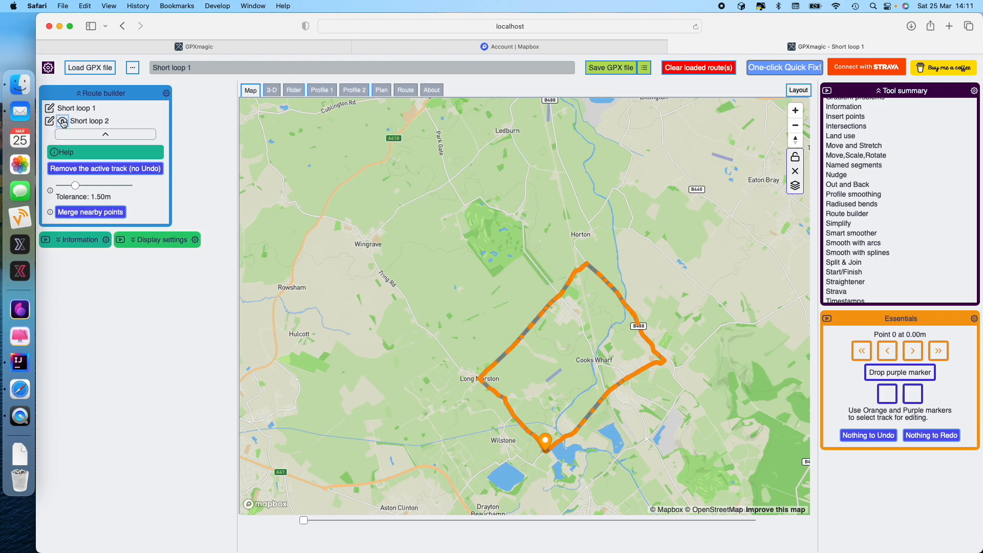
click(62, 122)
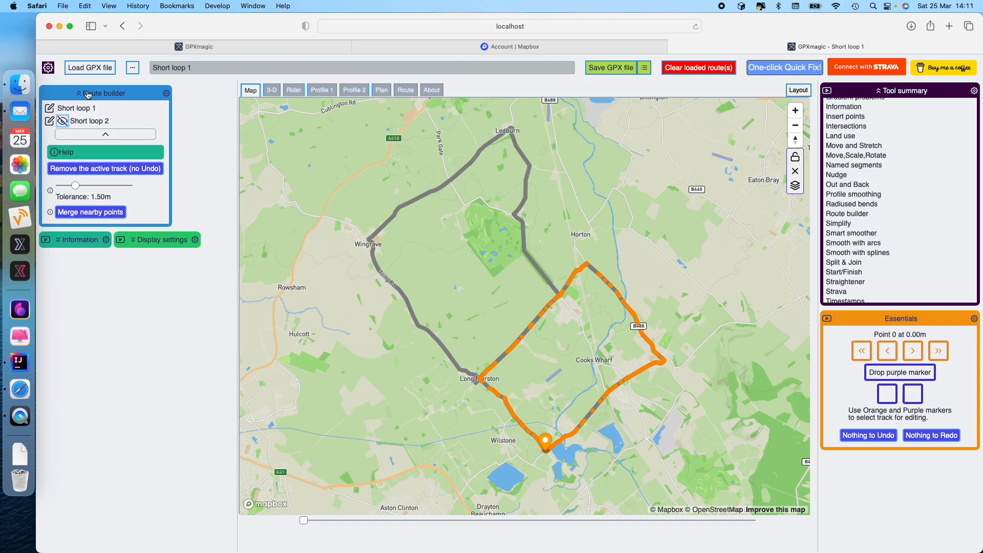
- Load the Pitstone to Wing GPX file from the Rides folder as a third track
click(92, 68)
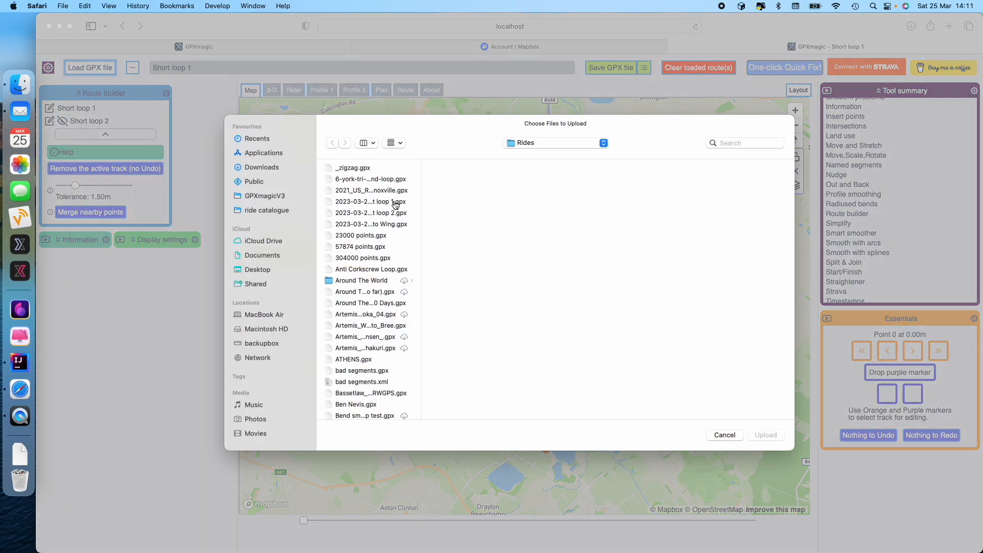
double_click(389, 225)
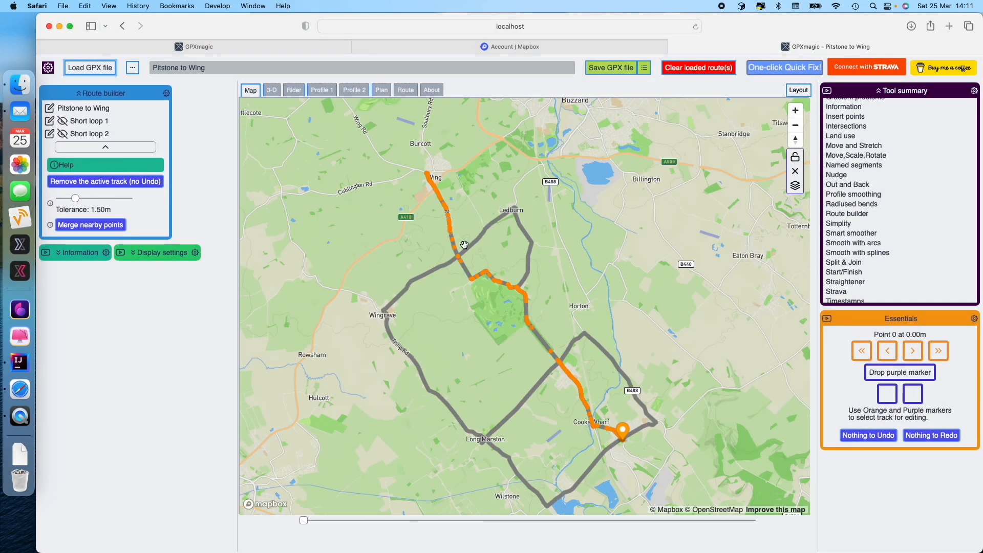
drag(595, 294, 602, 243)
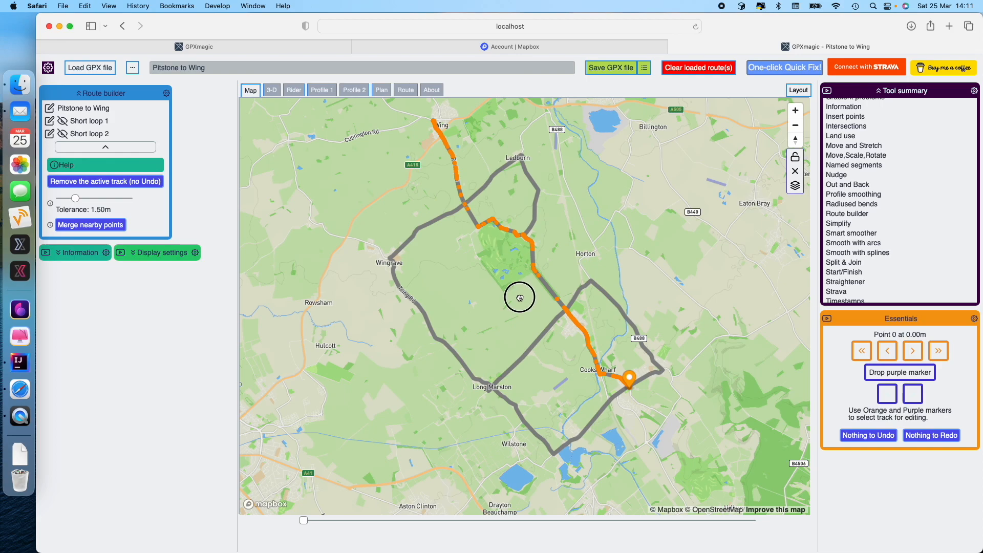
drag(520, 298, 517, 293)
- Examine the piece of road shared by Short loop 2 and Pitstone to Wing in the Plan and 3-D views
click(382, 90)
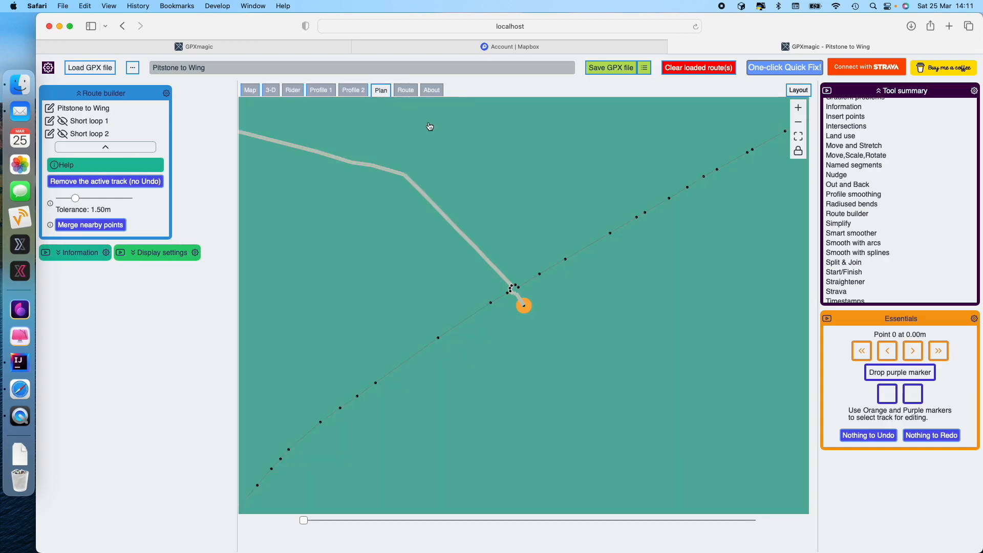
scroll(493, 251, down, 10)
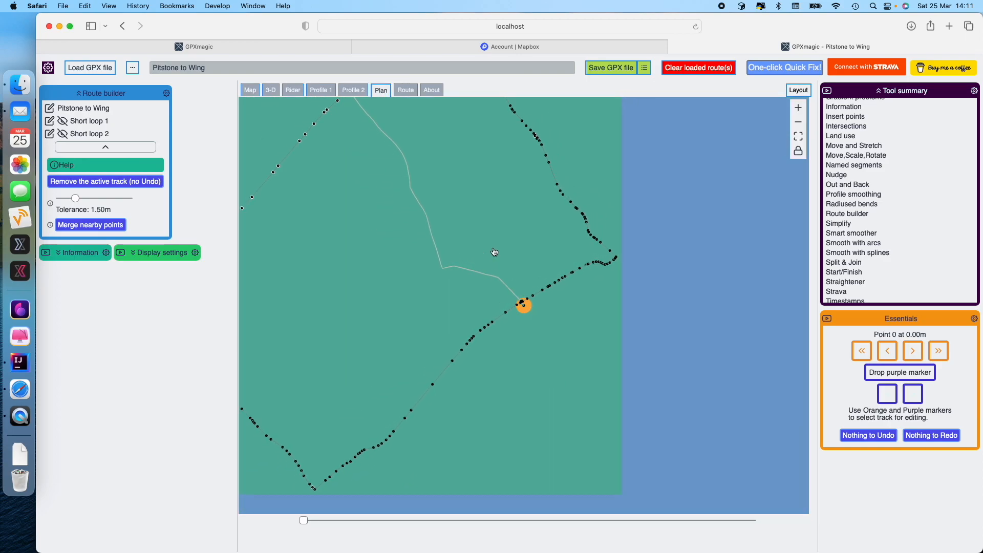
scroll(494, 251, down, 2)
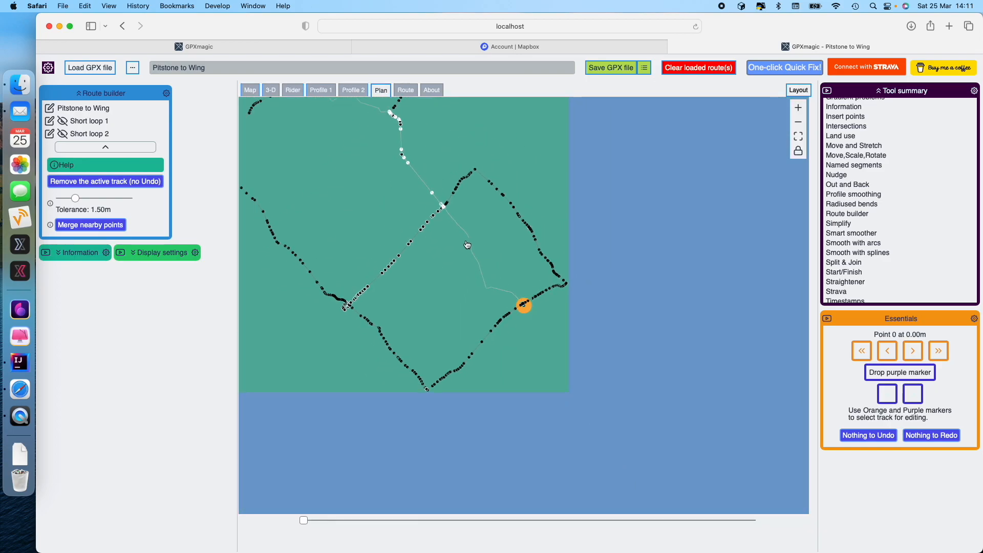
click(408, 162)
scroll(533, 325, up, 5)
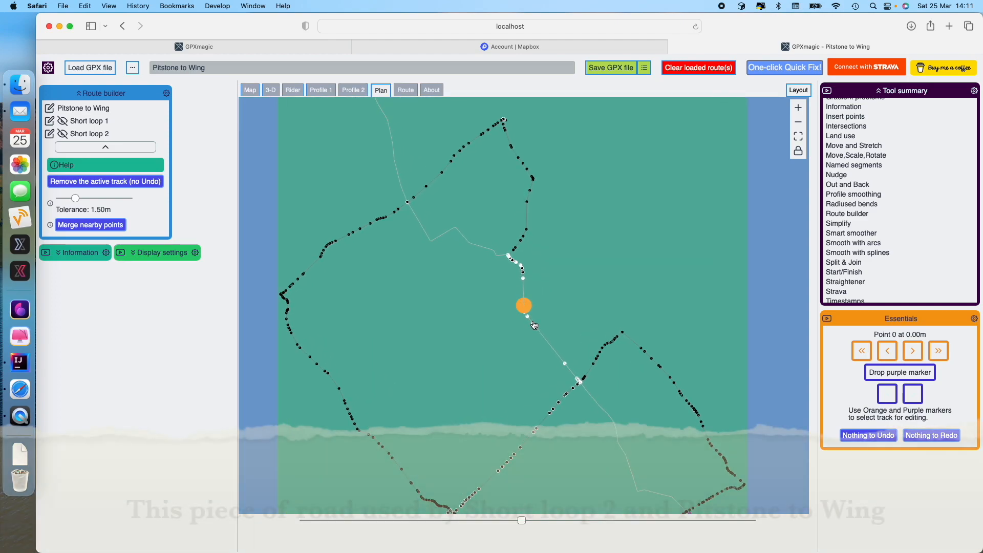
click(270, 90)
drag(494, 259, 500, 251)
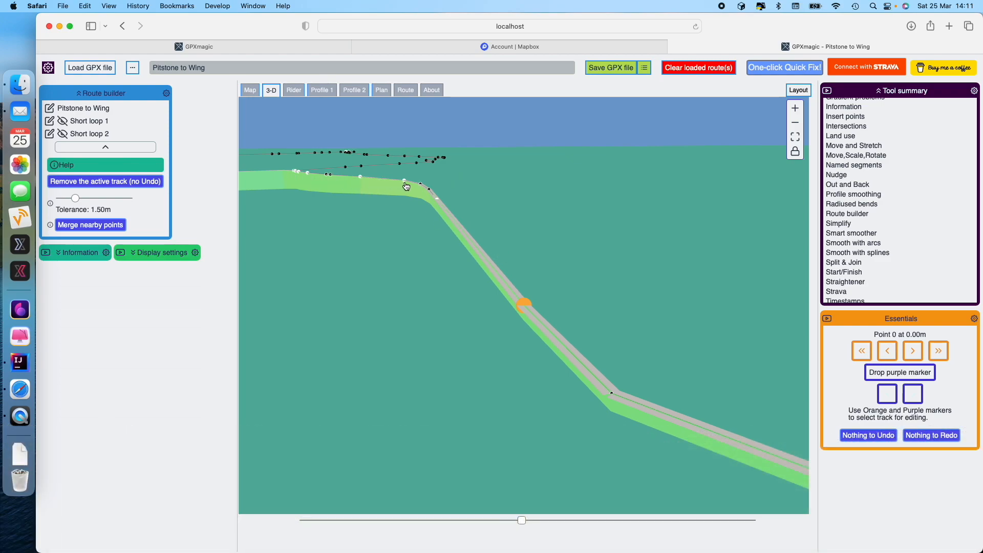
click(308, 172)
click(347, 183)
click(324, 173)
drag(372, 180, 375, 184)
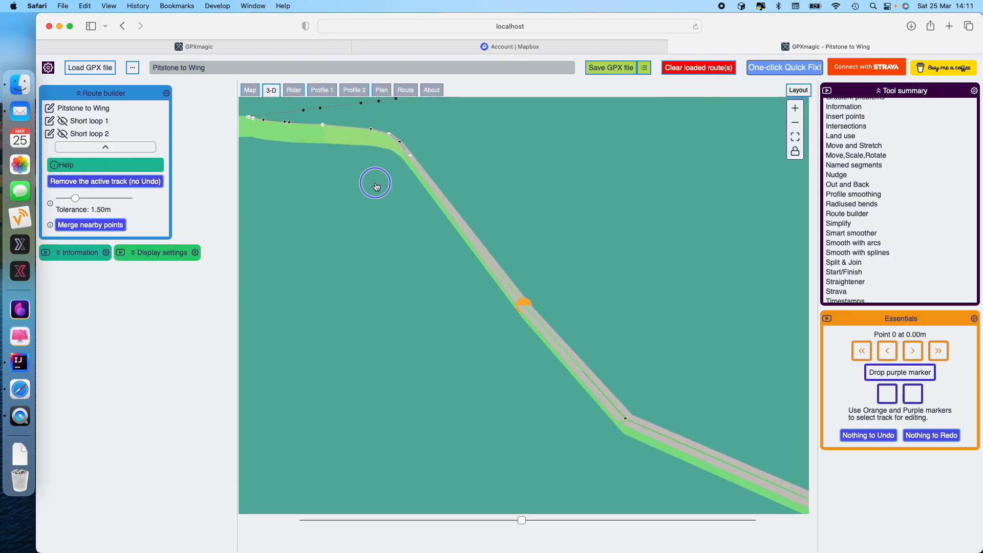
- Increase the tolerance and merge the nearby points of the three loaded tracks
mouse_move(75, 198)
mouse_down()
mouse_move(121, 198)
mouse_move(60, 200)
mouse_move(91, 199)
mouse_up()
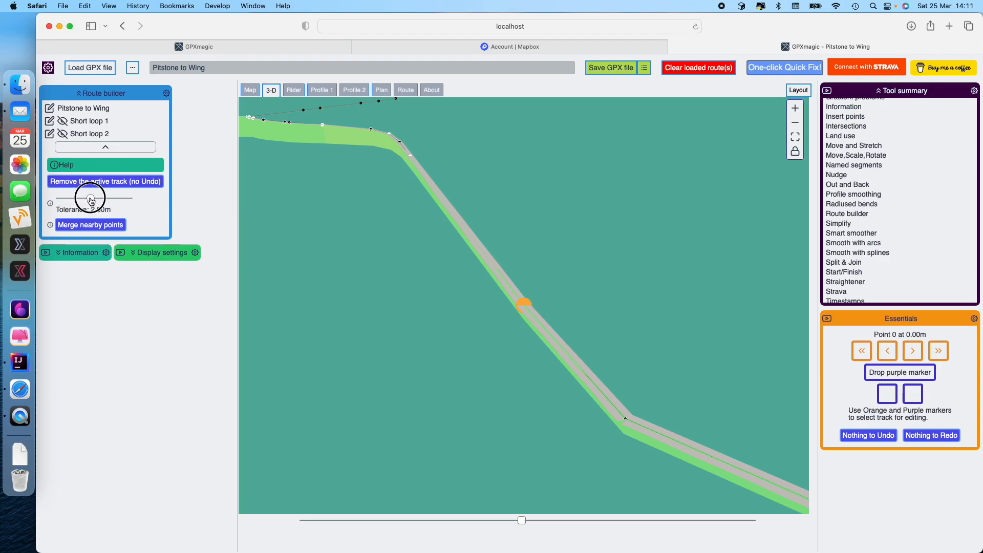
click(100, 225)
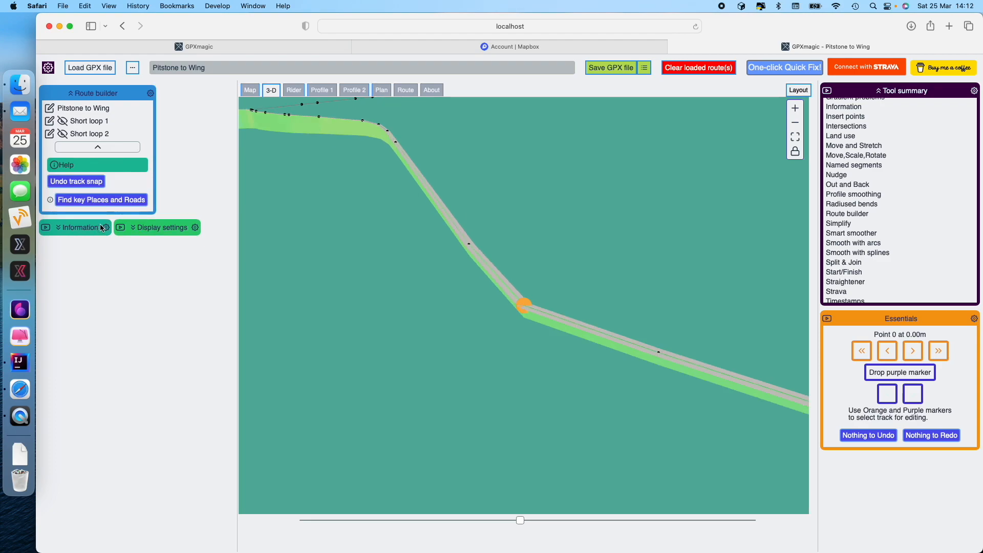
scroll(357, 228, down, 5)
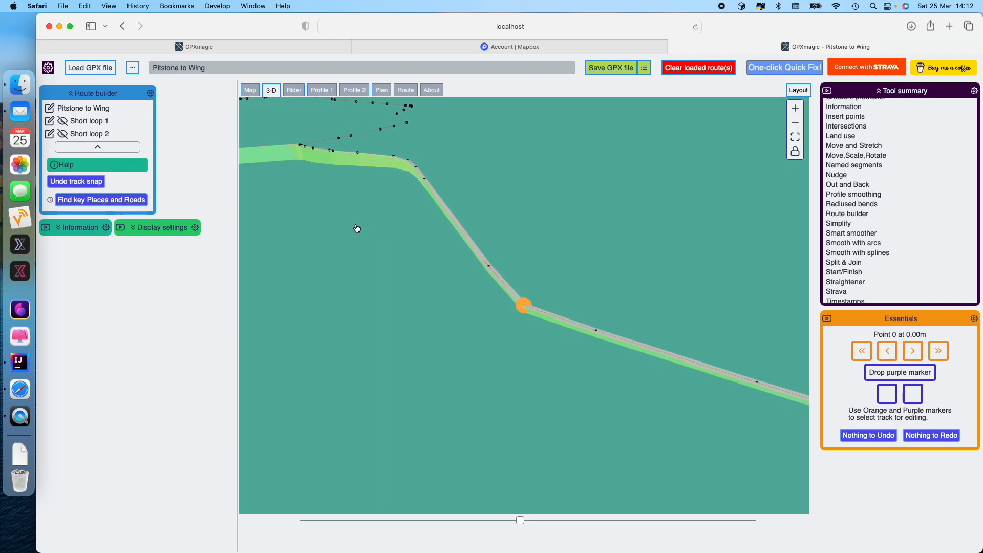
scroll(357, 228, down, 1)
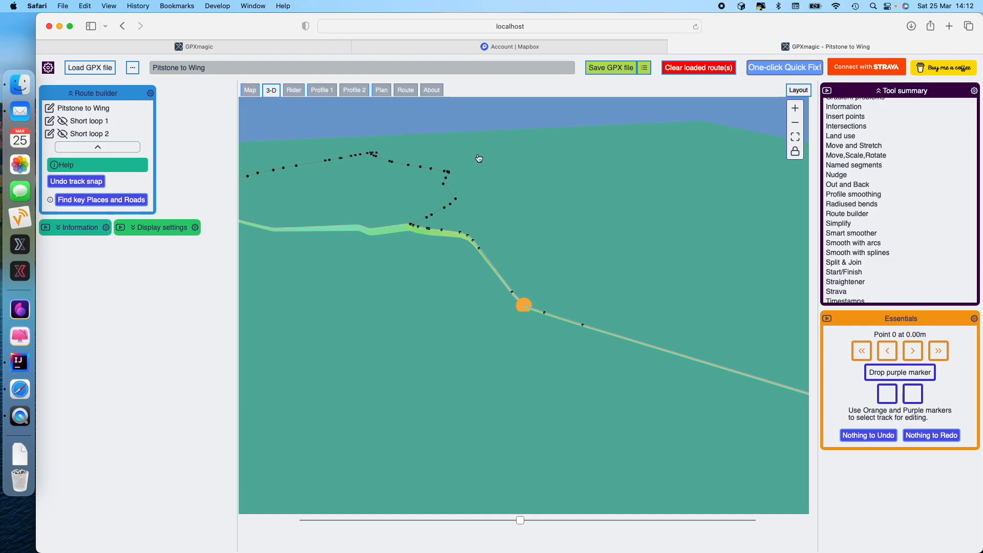
- Find the key places and roads in the merged tracks and inspect the purple place markers in 3-D
click(100, 199)
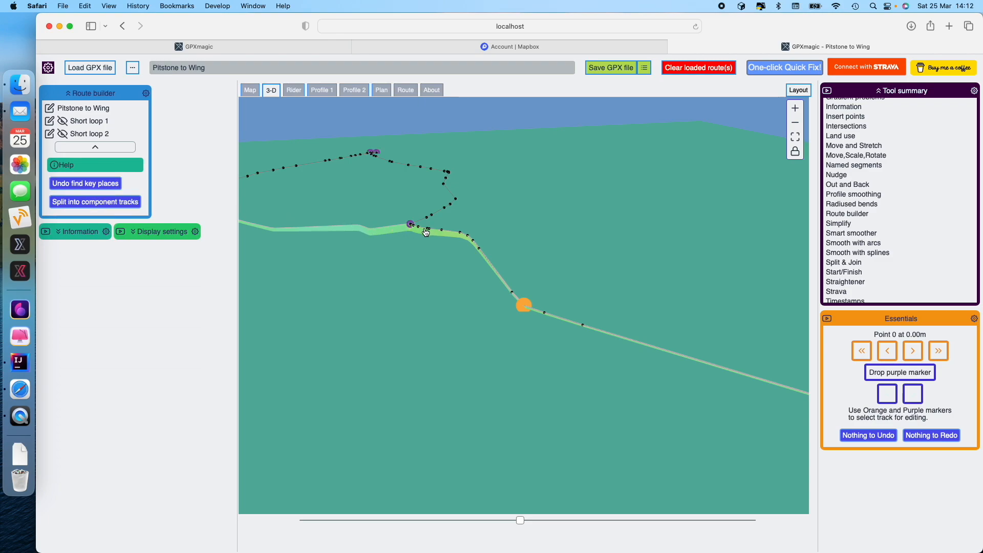
scroll(404, 221, up, 2)
scroll(391, 212, up, 2)
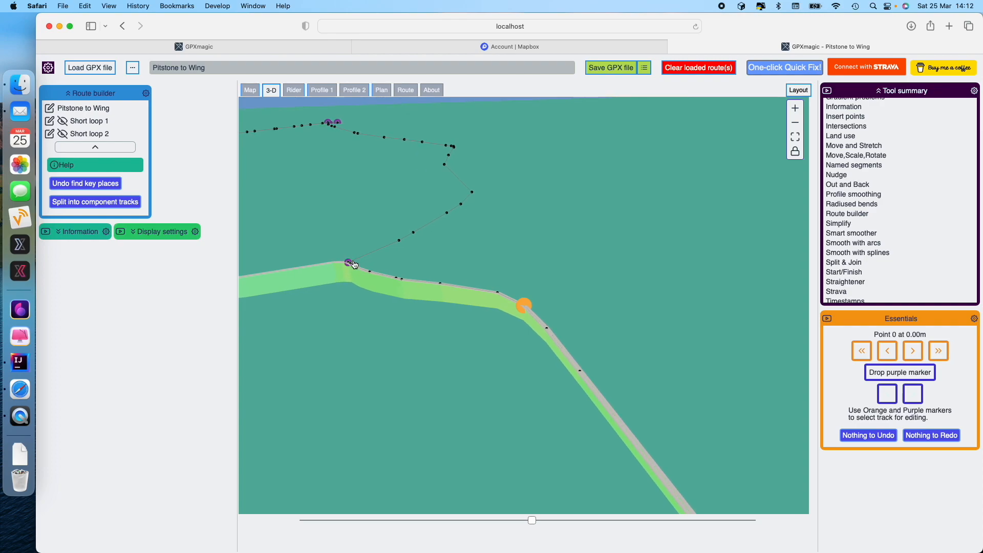
drag(379, 246, 412, 133)
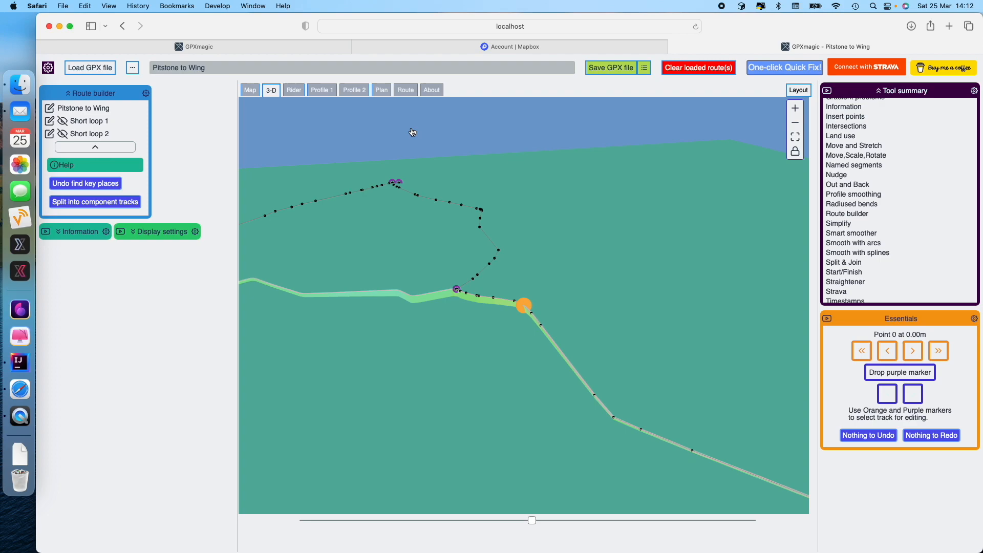
- Show the whole network of places and tracks in the Route view
click(405, 90)
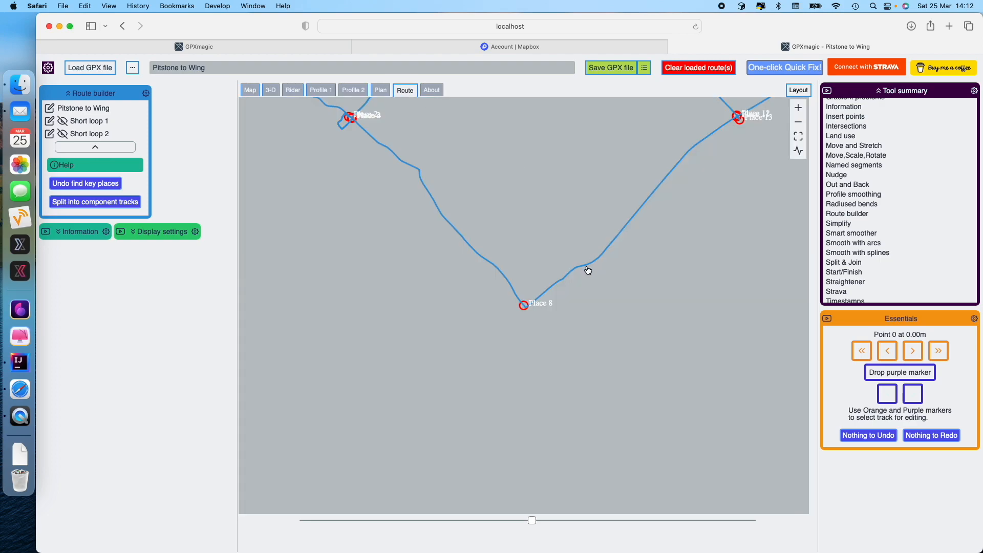
scroll(588, 270, down, 10)
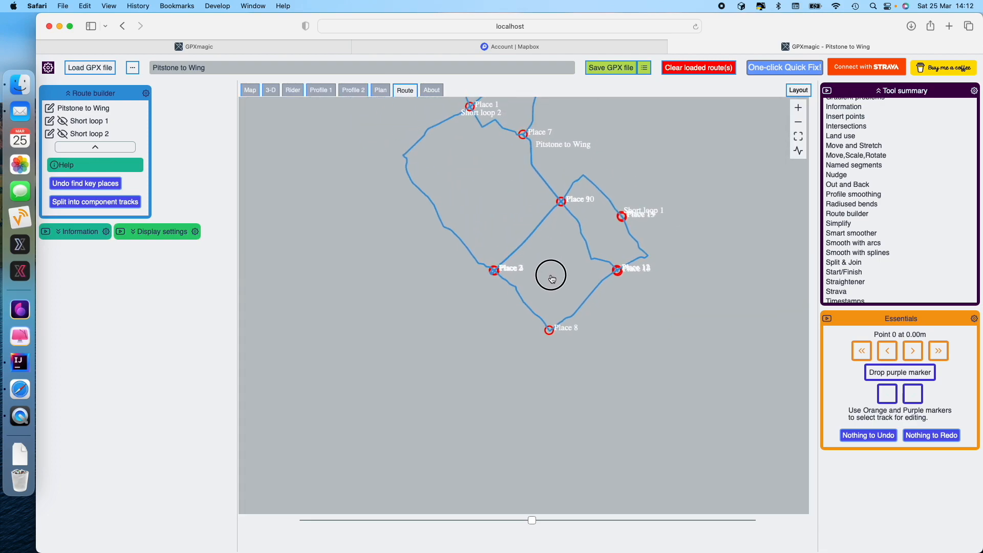
drag(551, 279, 539, 373)
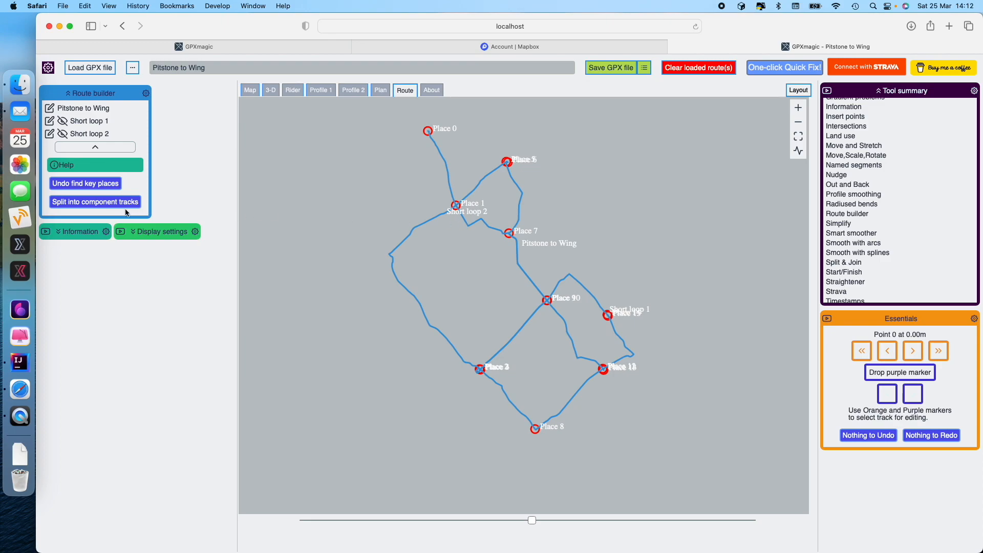
- Split the three tracks into their component tracks and look over the resulting list of roads
click(104, 202)
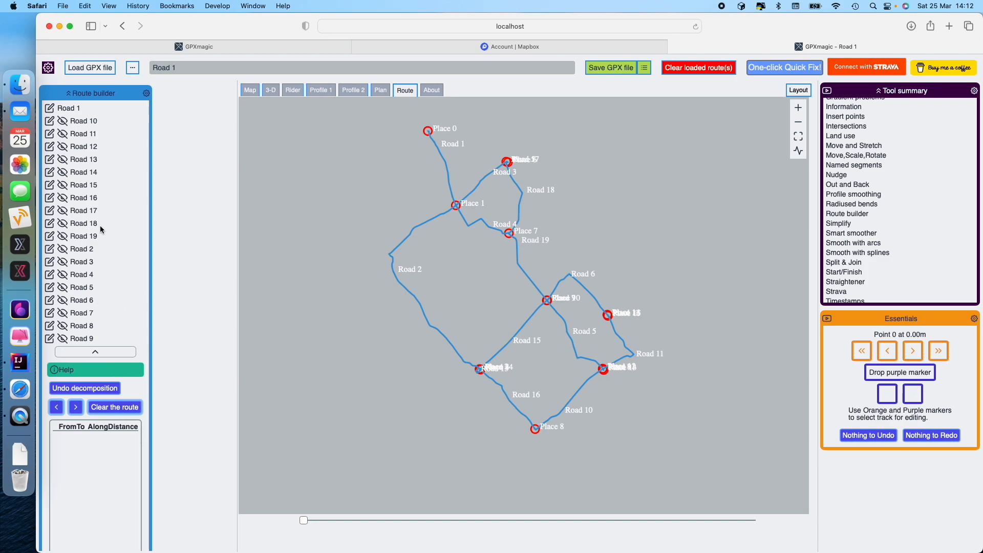
scroll(100, 225, down, 1)
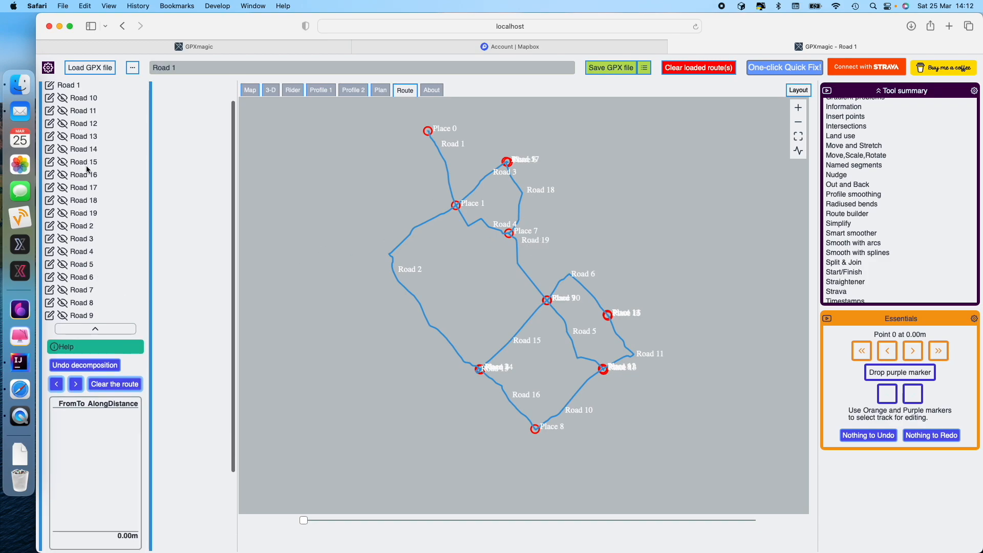
scroll(87, 169, up, 1)
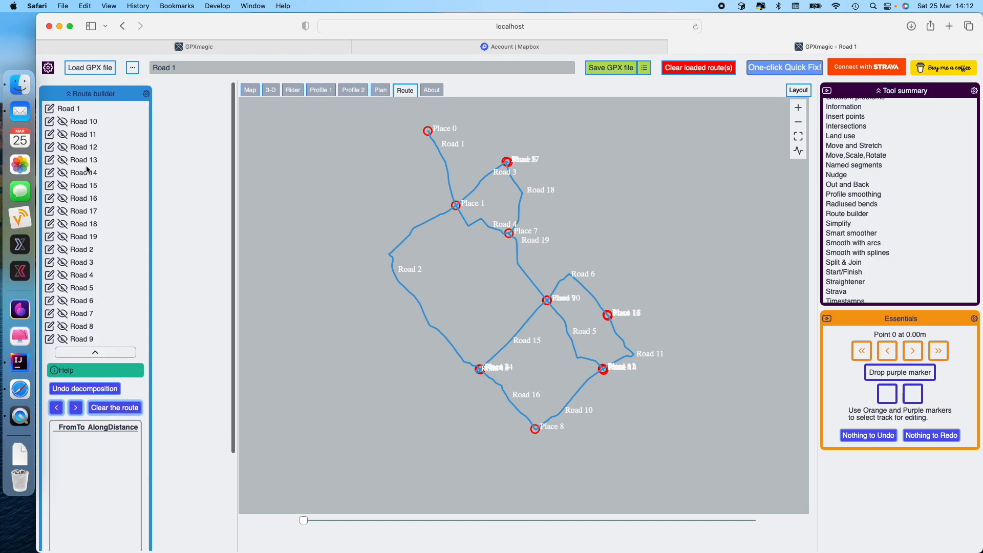
- Hide Road 10, Road 11 and Road 13, and show Road 11 again
click(62, 121)
click(62, 133)
click(62, 159)
click(62, 134)
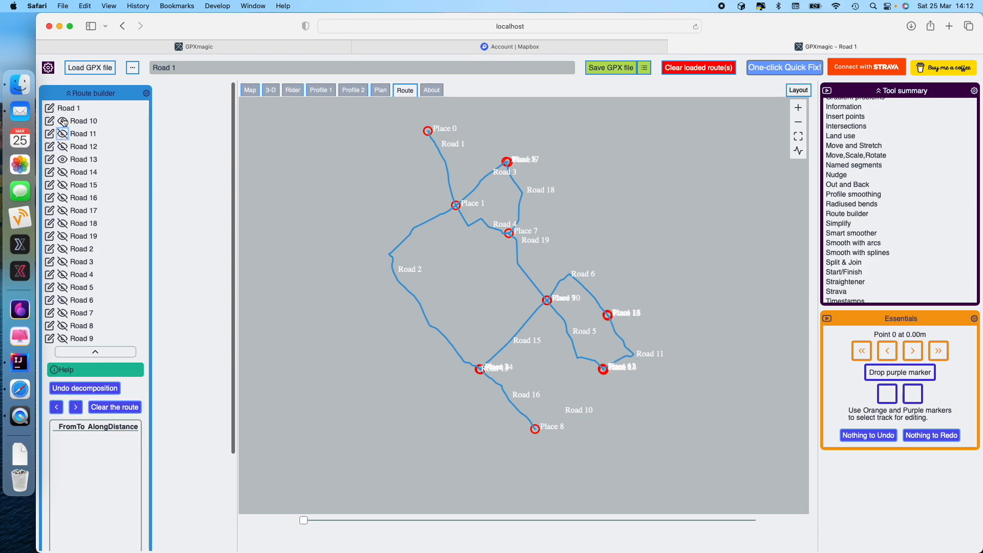
- Switch the active track to Road 10 and back to Road 1, and collapse the track list
click(50, 121)
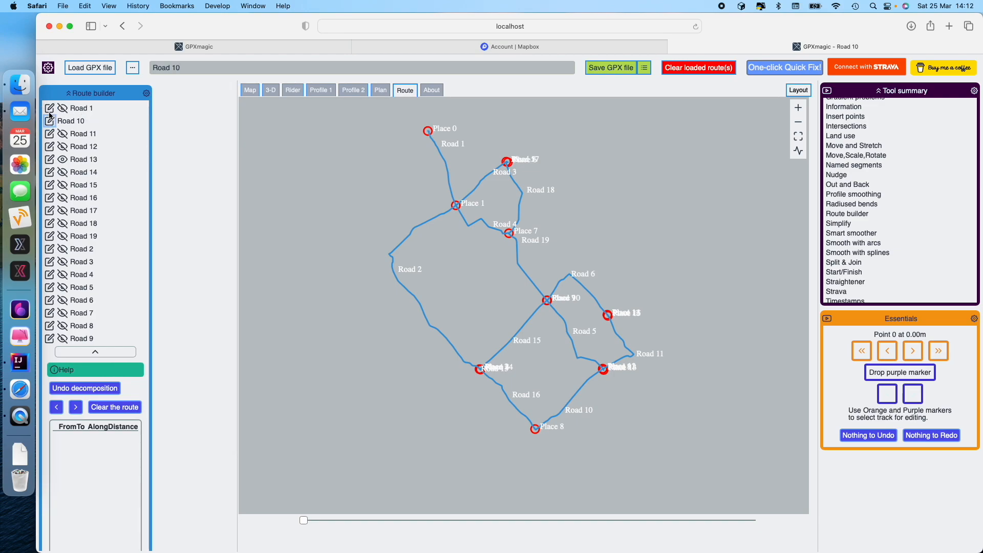
click(50, 108)
click(97, 352)
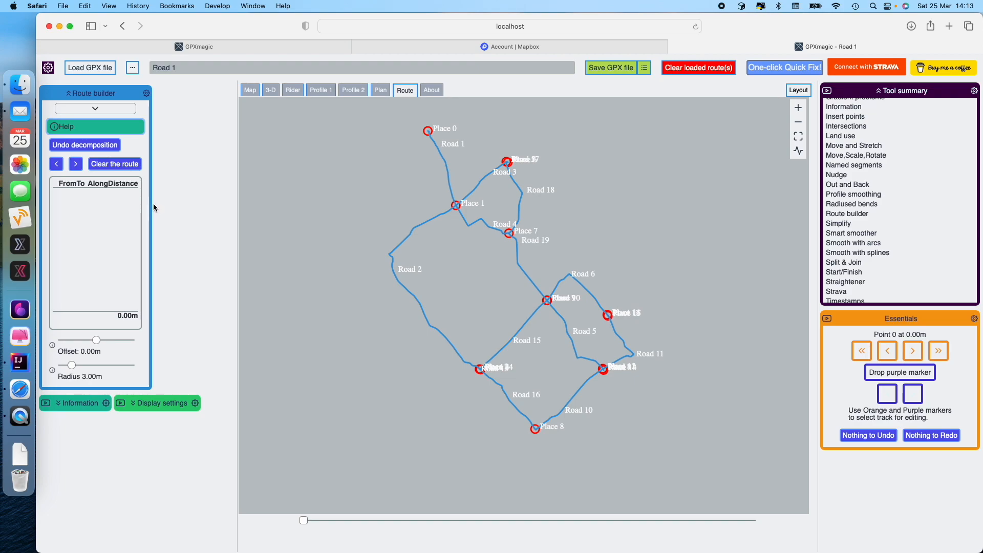
- Add Road 10 as the first road of the route and reverse it to run from Place 8 to Place 11
click(582, 415)
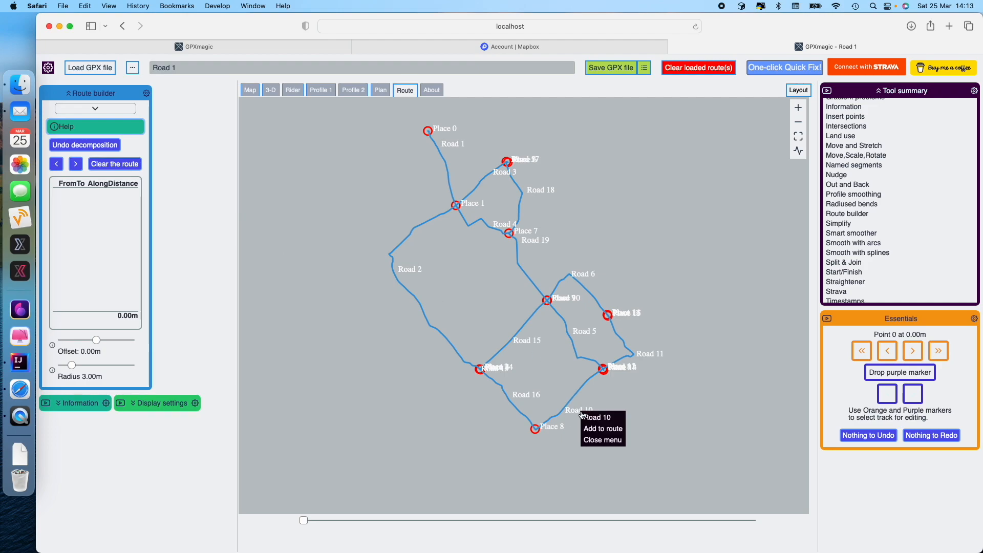
click(607, 430)
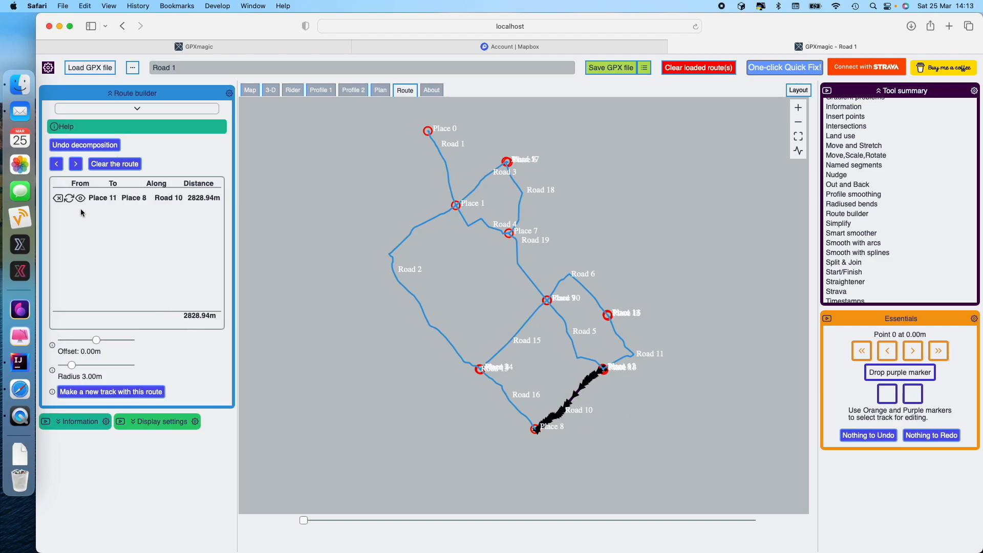
click(69, 198)
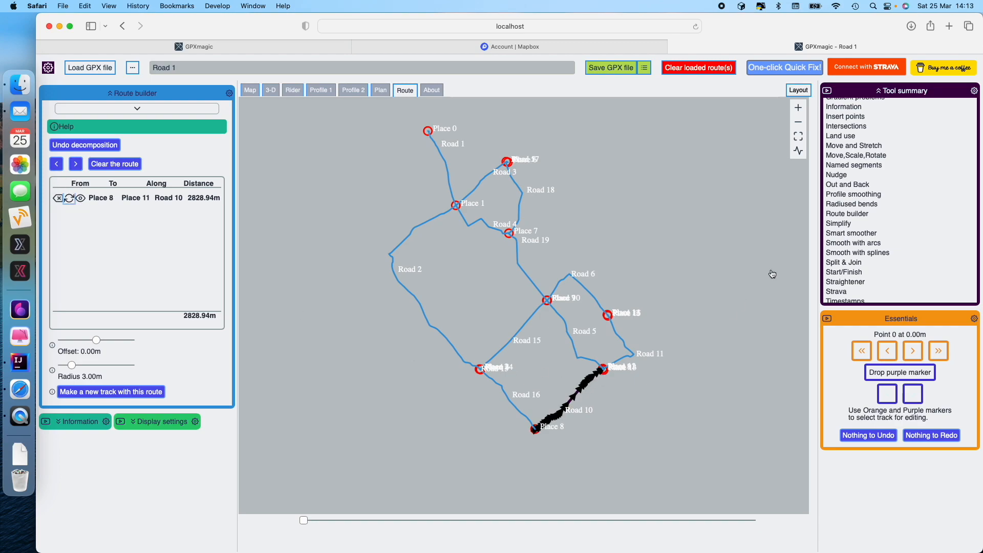
- Compare the two ways of drawing roads in the Route view and leave the simplified one active
click(797, 152)
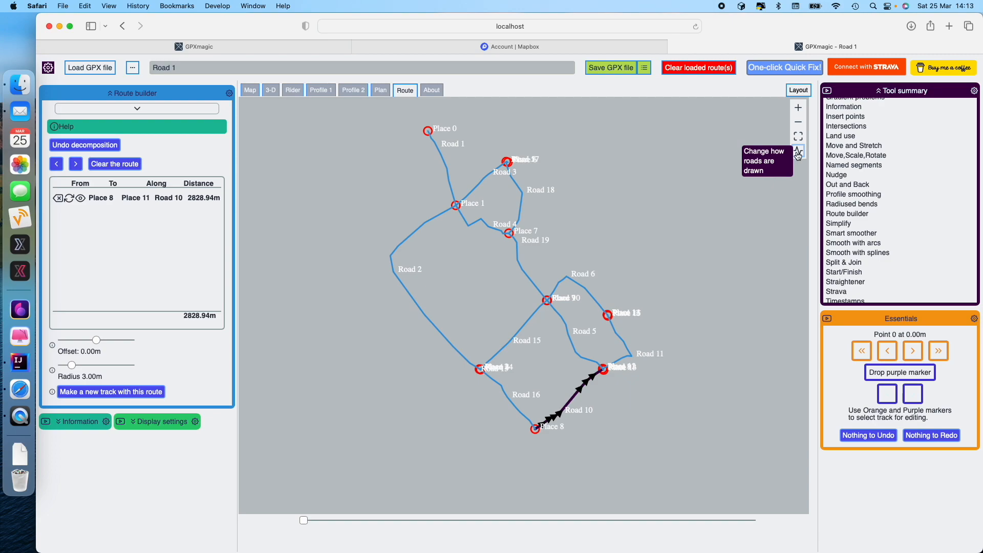
click(797, 152)
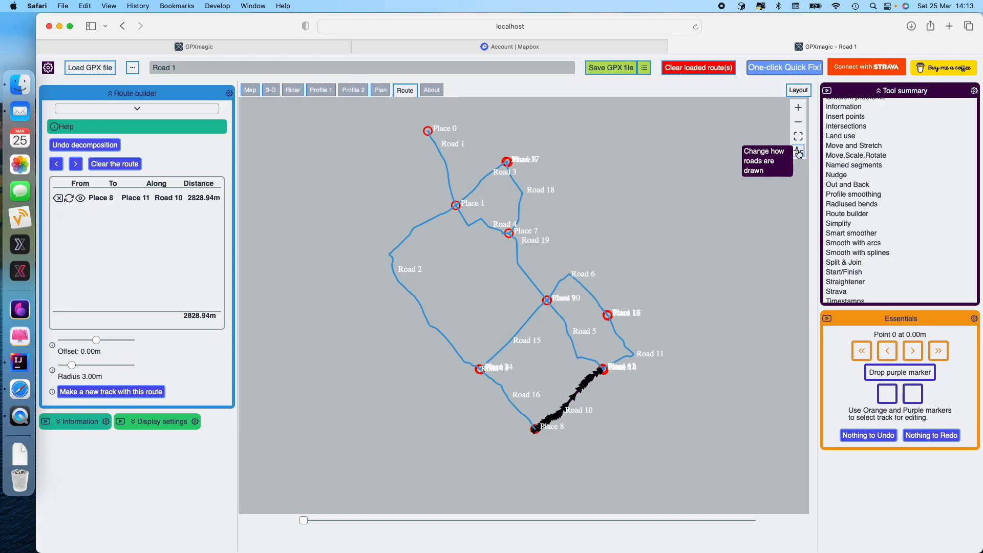
click(797, 152)
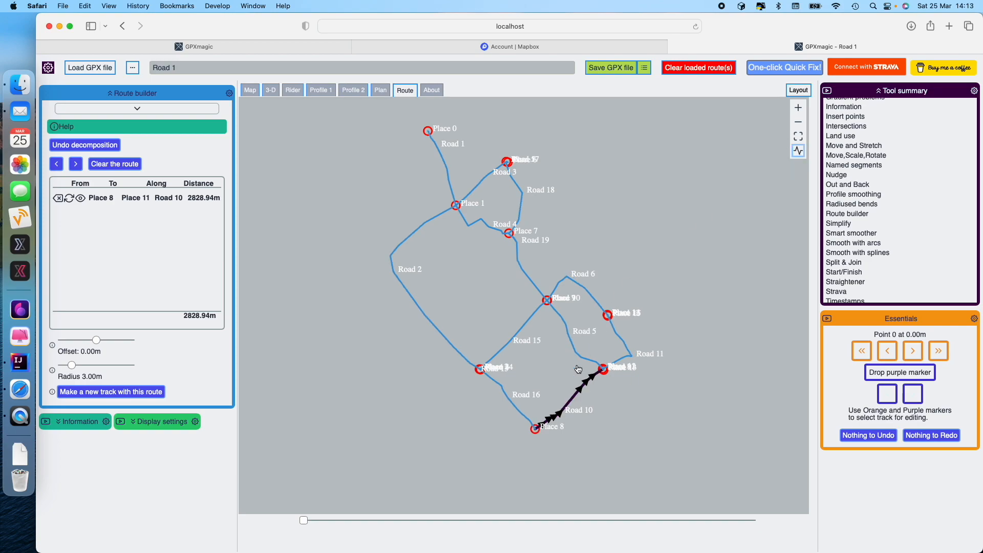
- Add Road 8, the short link from Place 11 to Place 12, to the route
click(585, 335)
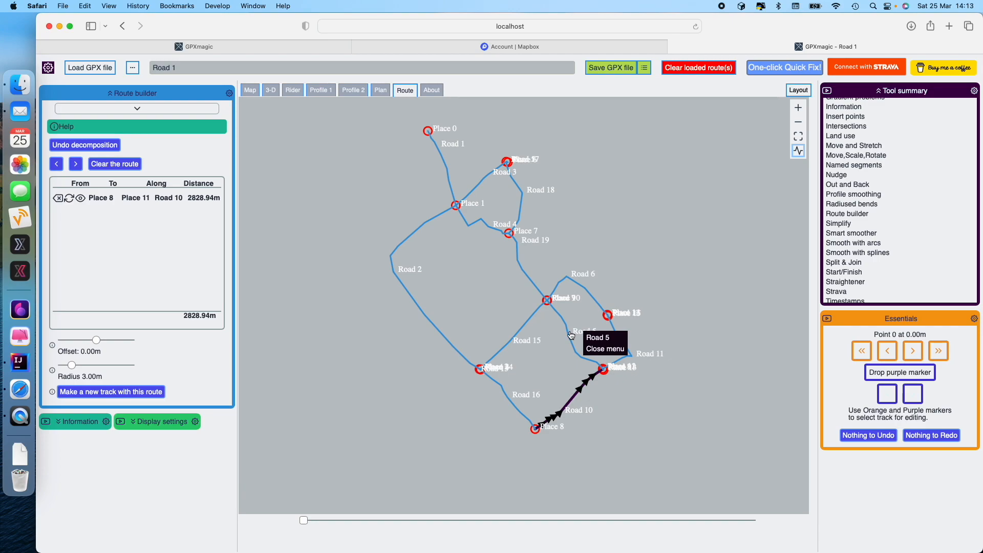
scroll(606, 377, up, 5)
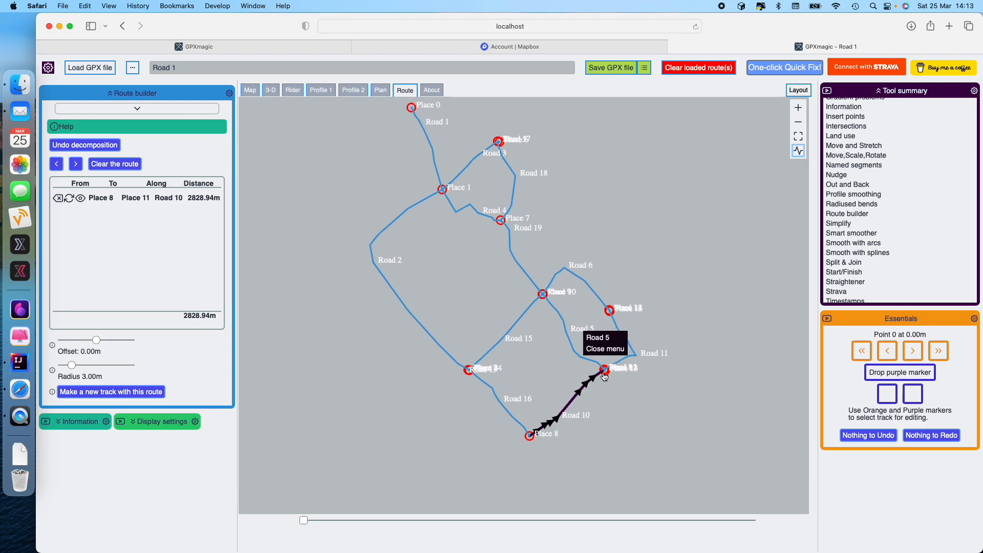
scroll(619, 383, up, 8)
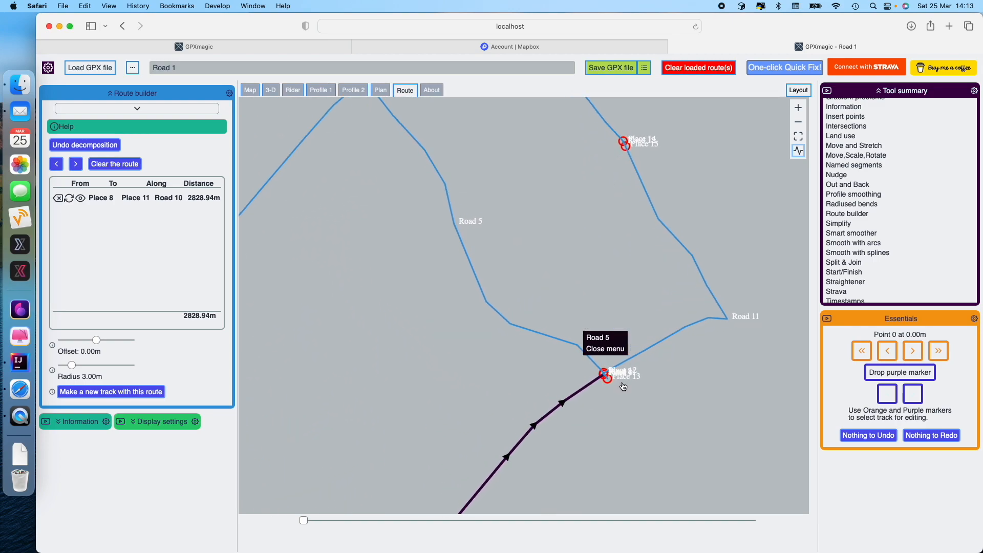
scroll(620, 400, up, 10)
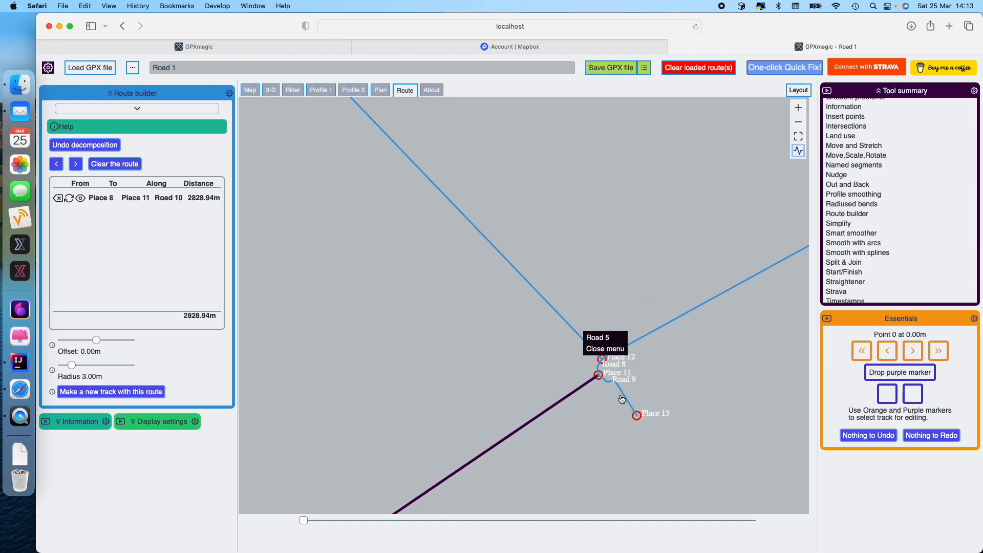
click(610, 350)
drag(700, 395, 571, 364)
click(582, 369)
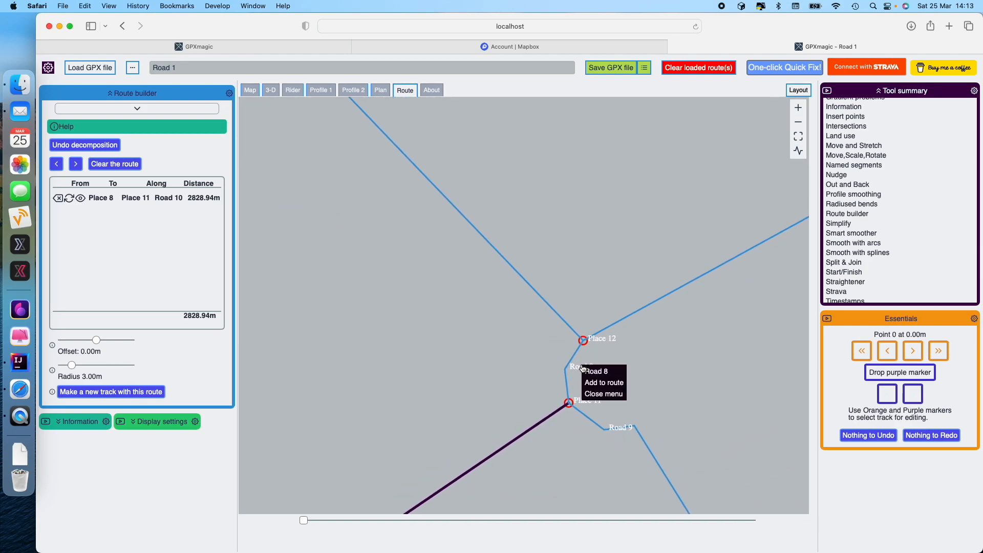
click(603, 382)
- Add Road 5 to the route, continuing from Place 12 to Place 10
scroll(540, 366, down, 5)
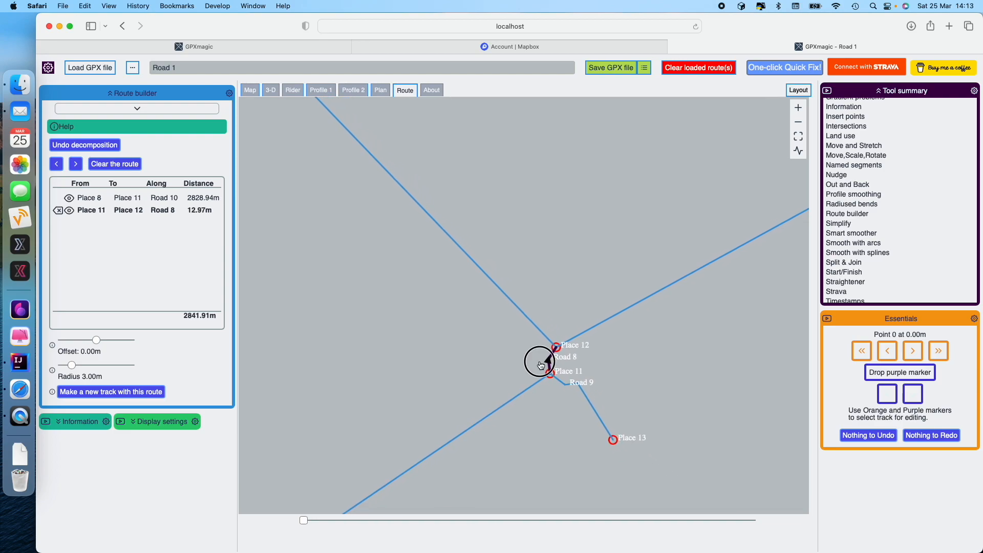
click(541, 364)
scroll(540, 364, down, 10)
drag(535, 358, 471, 272)
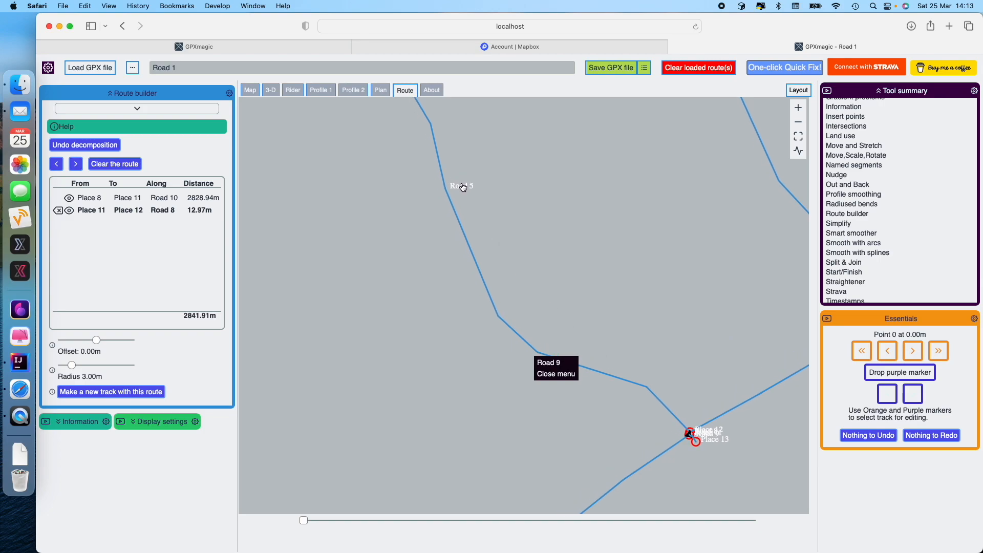
click(462, 185)
click(486, 205)
- Add Road 7, the short link from Place 10 to Place 9, to the route
scroll(461, 195, down, 6)
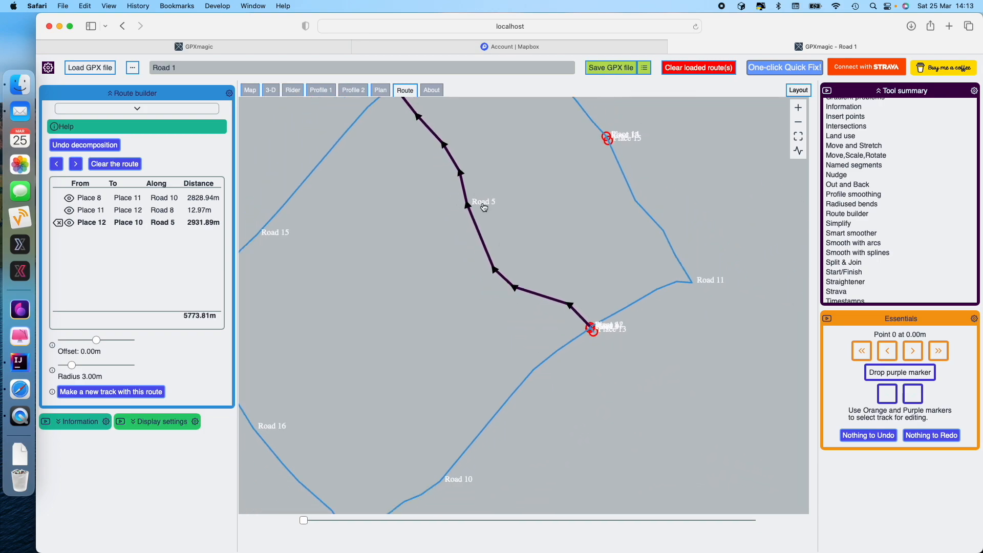
drag(434, 187, 534, 290)
scroll(530, 252, up, 7)
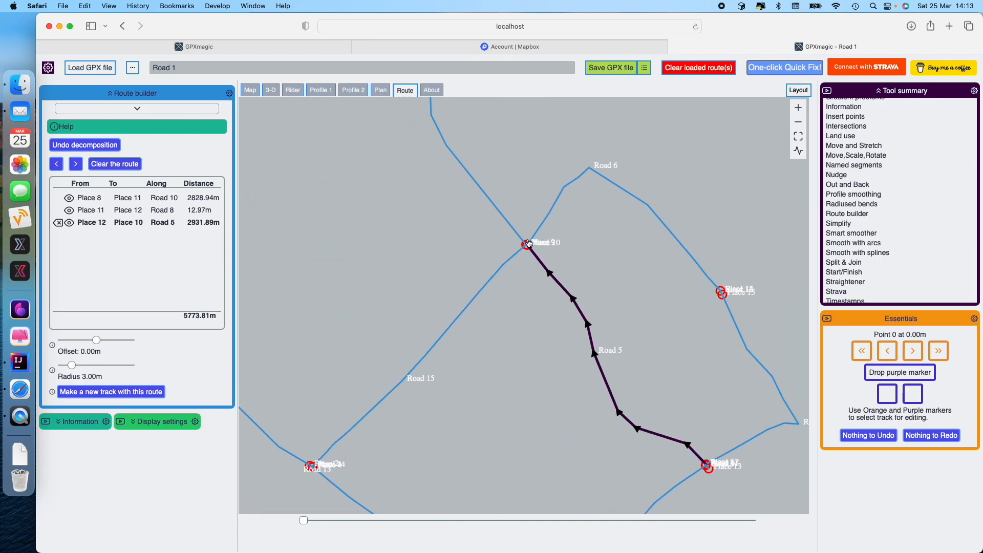
scroll(528, 244, up, 5)
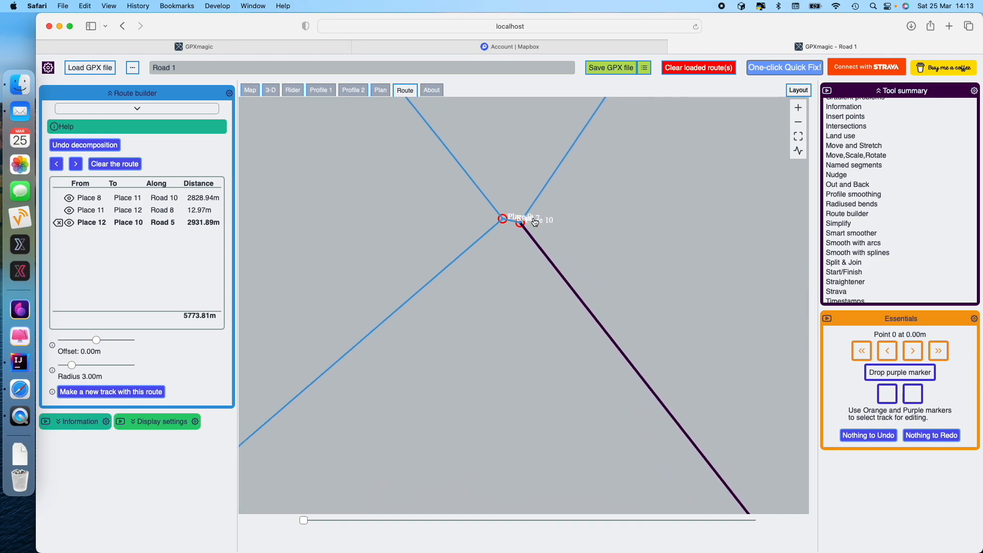
scroll(506, 210, up, 5)
click(508, 205)
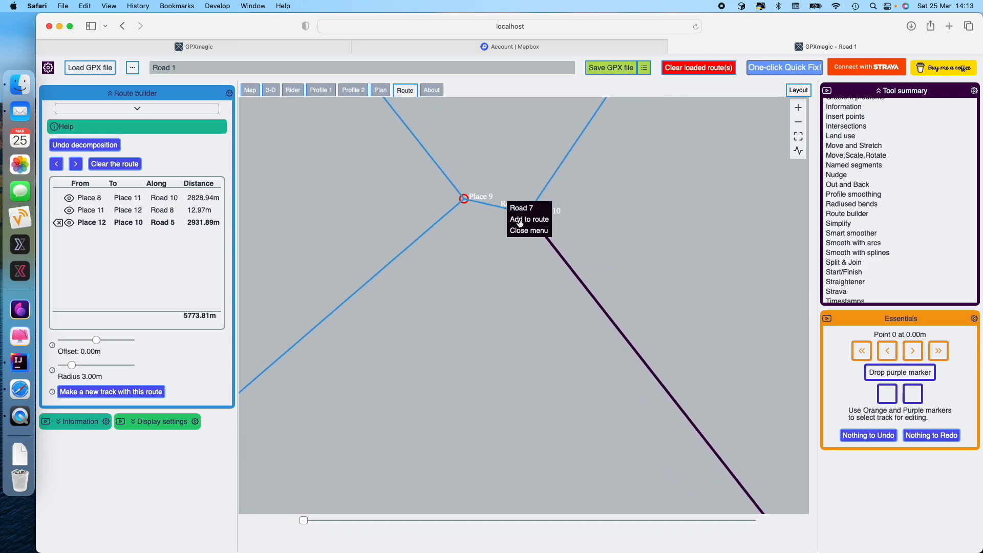
click(519, 220)
- Extend the route with Road 19 from Place 9 to Place 7
click(431, 160)
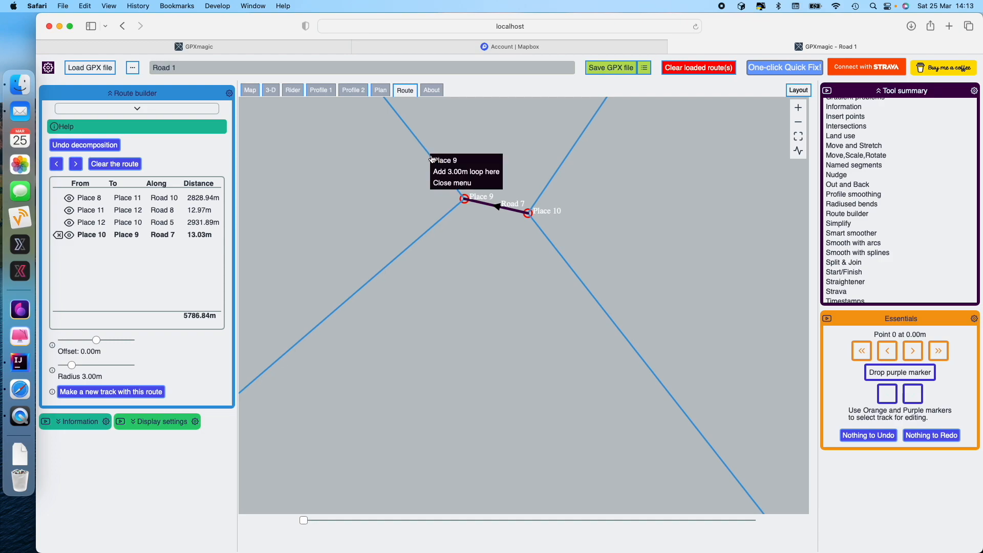
scroll(403, 173, down, 1)
scroll(394, 177, down, 5)
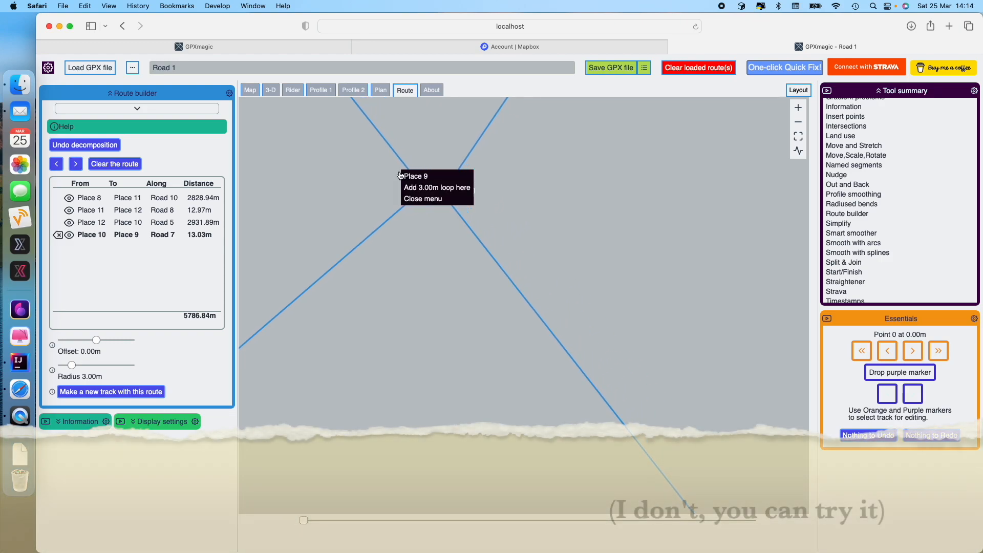
scroll(384, 179, down, 5)
drag(374, 180, 512, 253)
click(510, 158)
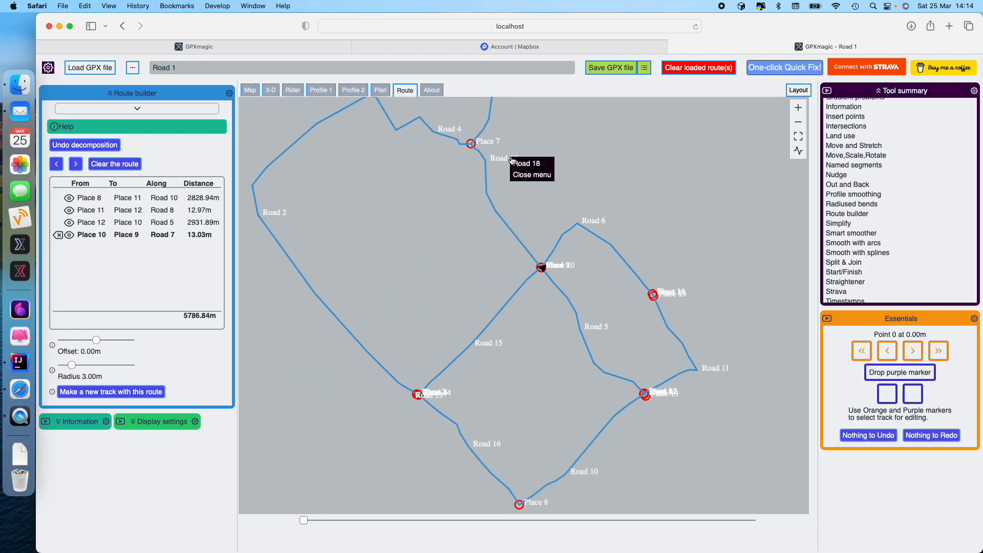
click(485, 182)
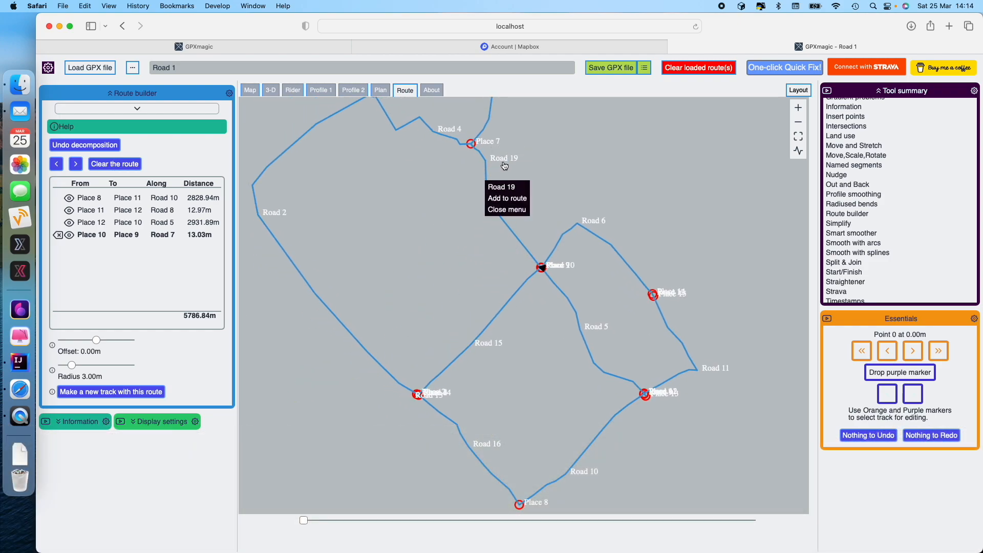
click(508, 201)
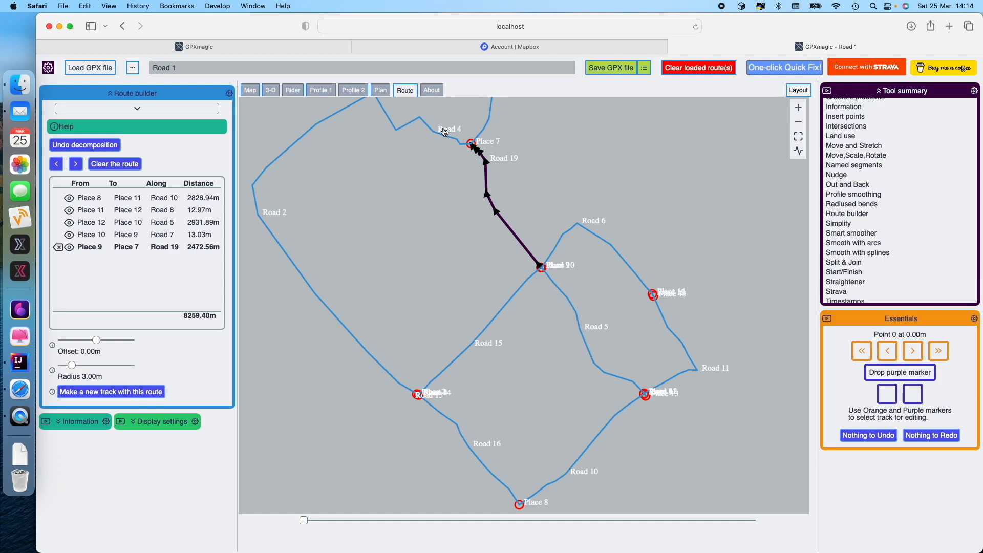
- Add Road 4 from Place 7 to Place 1 and Road 2 from Place 1 to Place 3
click(444, 132)
click(461, 146)
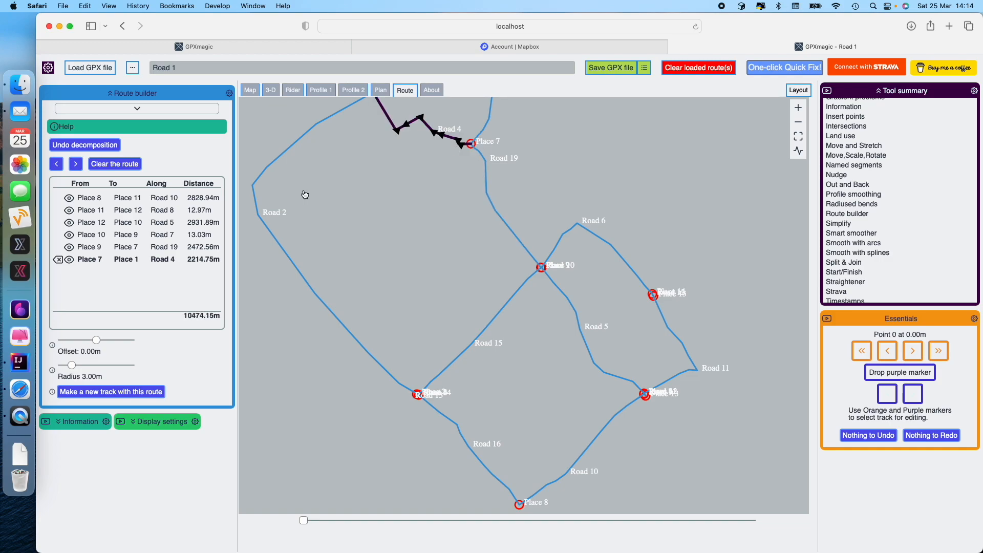
click(279, 217)
click(310, 229)
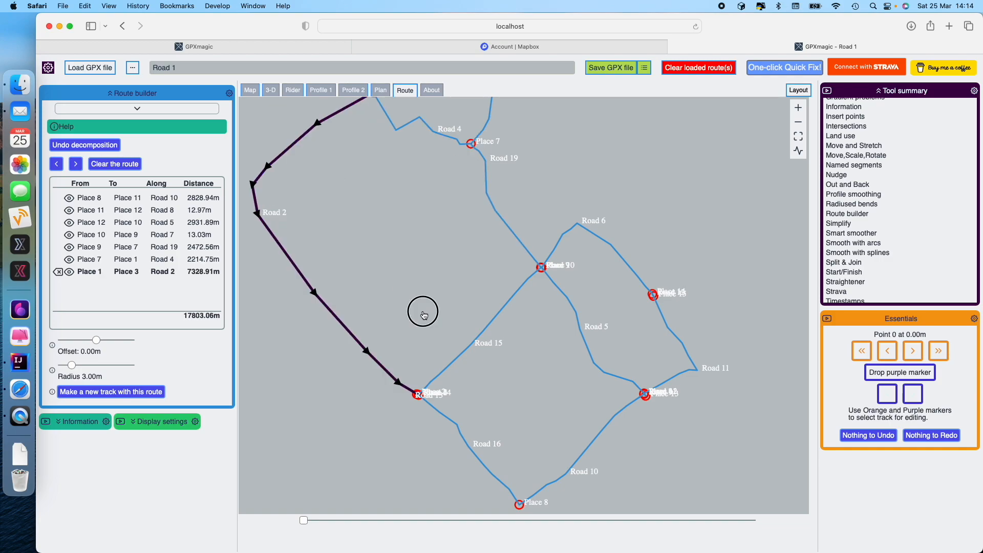
- Add Road 14, the short link from Place 3 to Place 4, to the route
drag(458, 363, 433, 248)
scroll(373, 282, up, 3)
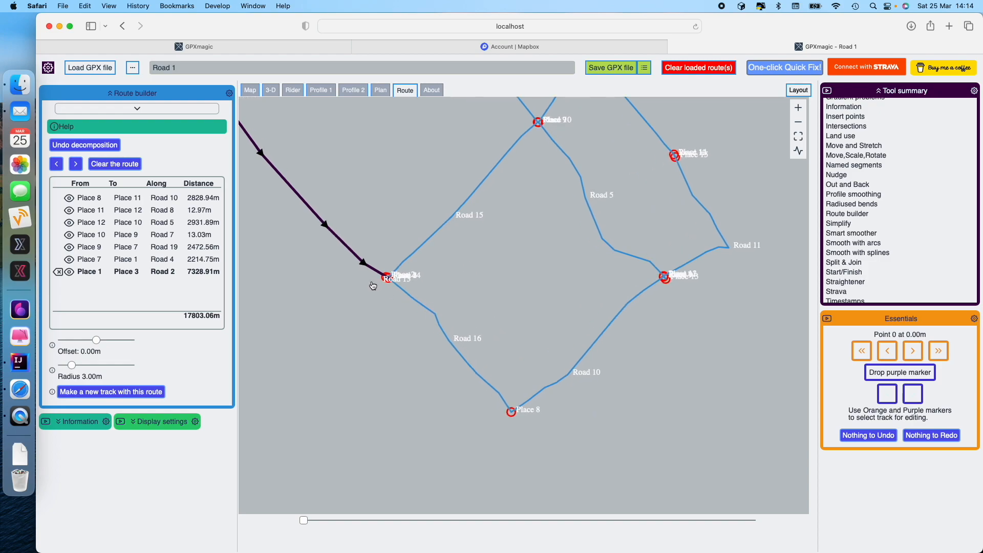
scroll(365, 277, up, 5)
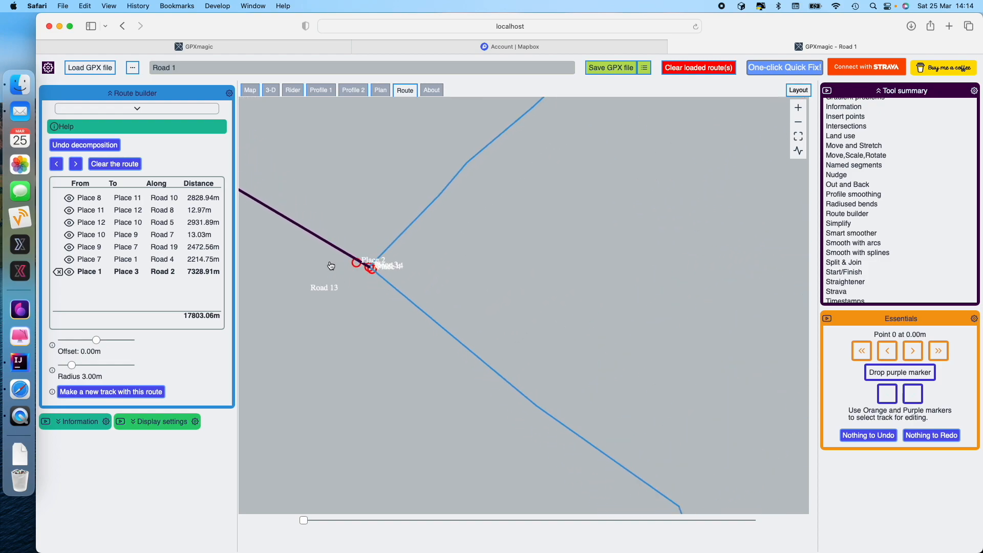
scroll(353, 264, up, 5)
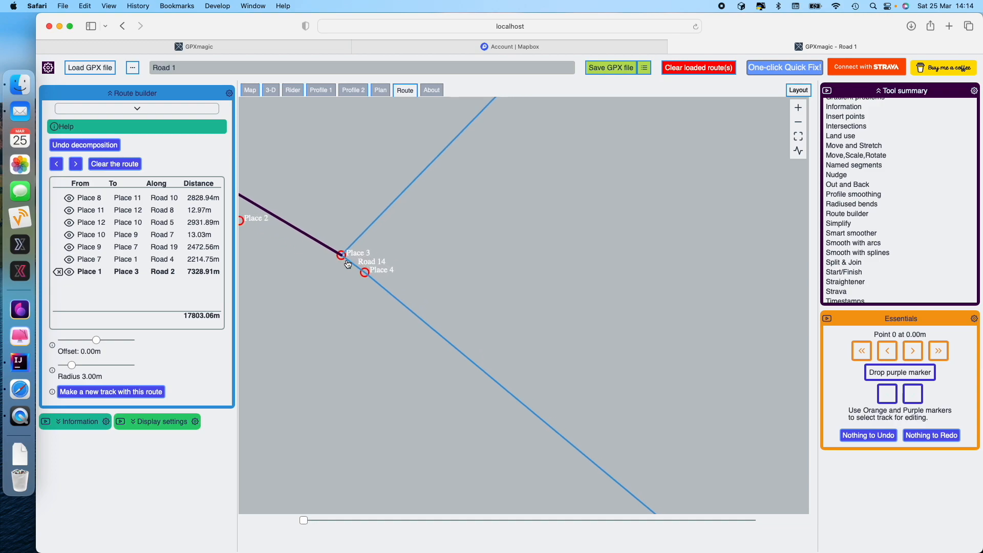
click(361, 262)
click(370, 281)
- Close the route back at Place 8 by adding Road 16 from Place 4
scroll(461, 333, down, 1)
click(460, 333)
scroll(495, 350, down, 4)
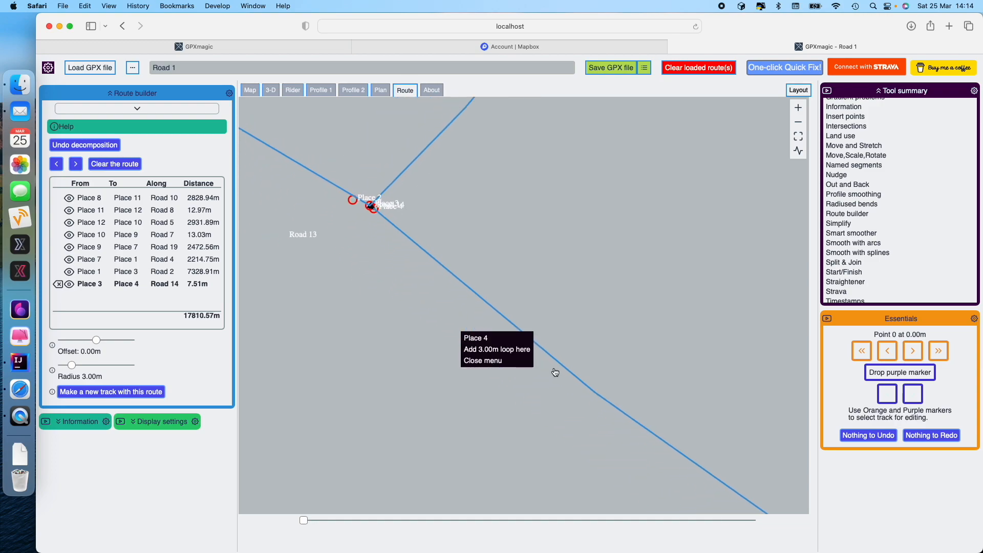
scroll(553, 372, down, 4)
drag(615, 400, 508, 251)
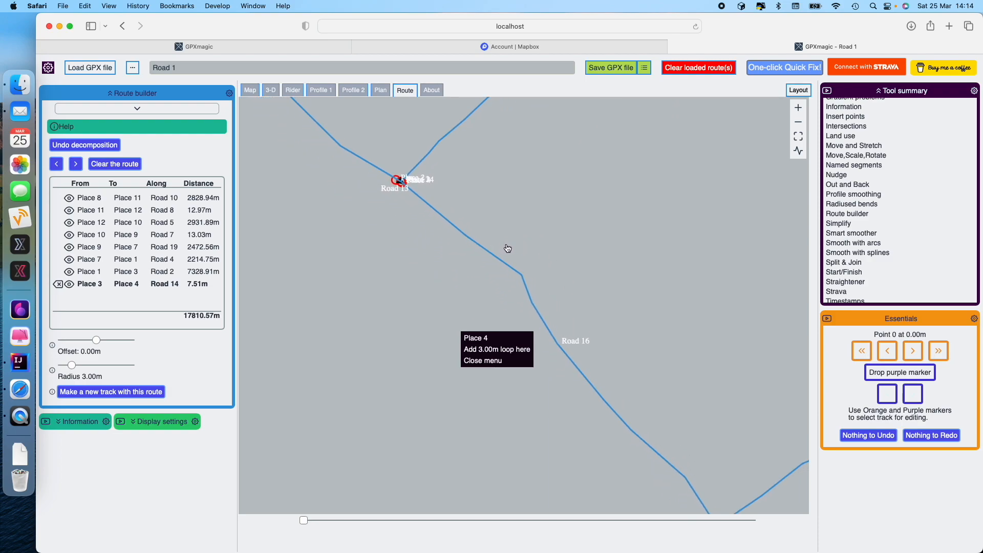
click(583, 339)
click(604, 357)
- Review the finished route by highlighting its roads one after another, from Road 10 to Road 16
drag(588, 384, 471, 271)
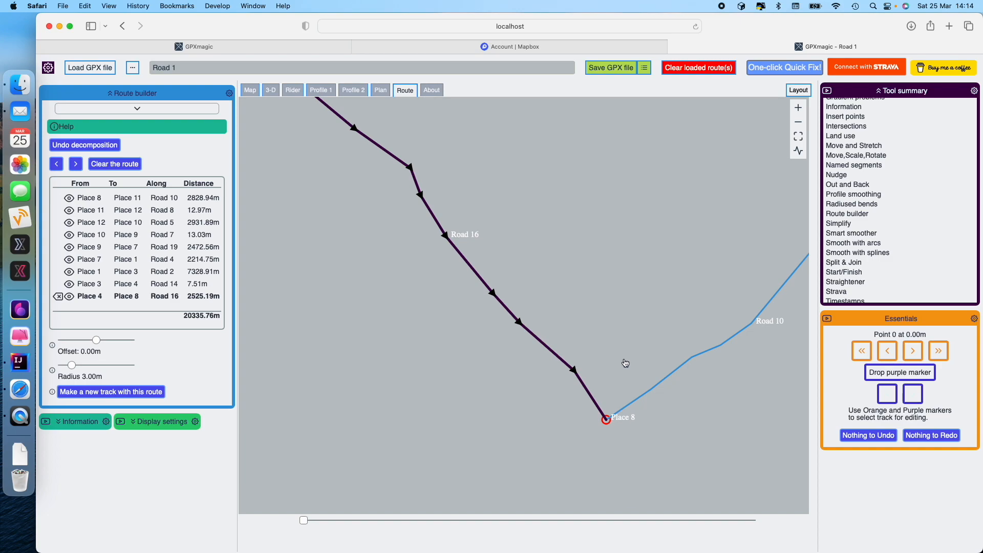
scroll(587, 269, down, 2)
scroll(587, 269, down, 5)
drag(565, 191, 551, 362)
scroll(551, 363, down, 2)
scroll(500, 344, down, 2)
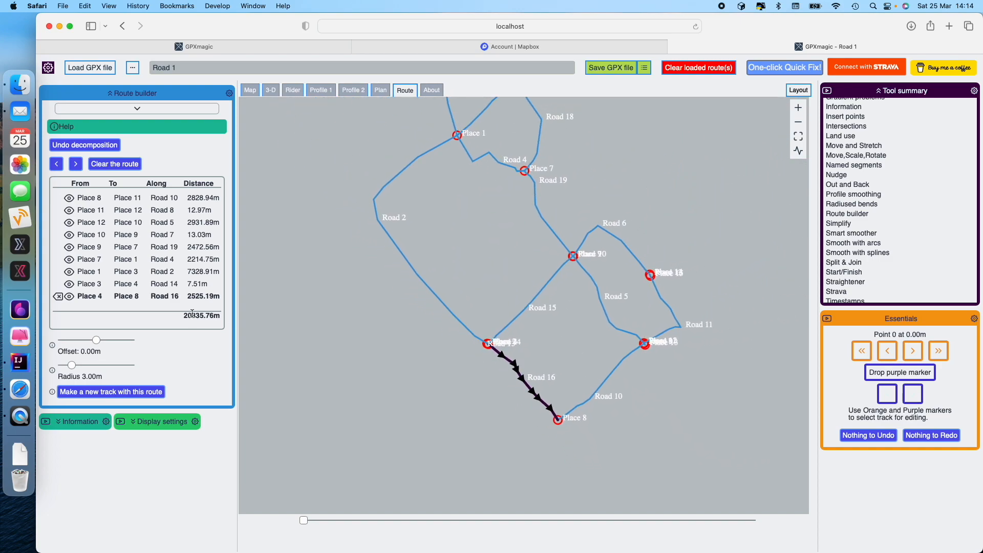
click(69, 198)
click(76, 163)
click(76, 164)
click(76, 164)
click(76, 163)
click(76, 164)
click(76, 163)
click(76, 163)
click(76, 164)
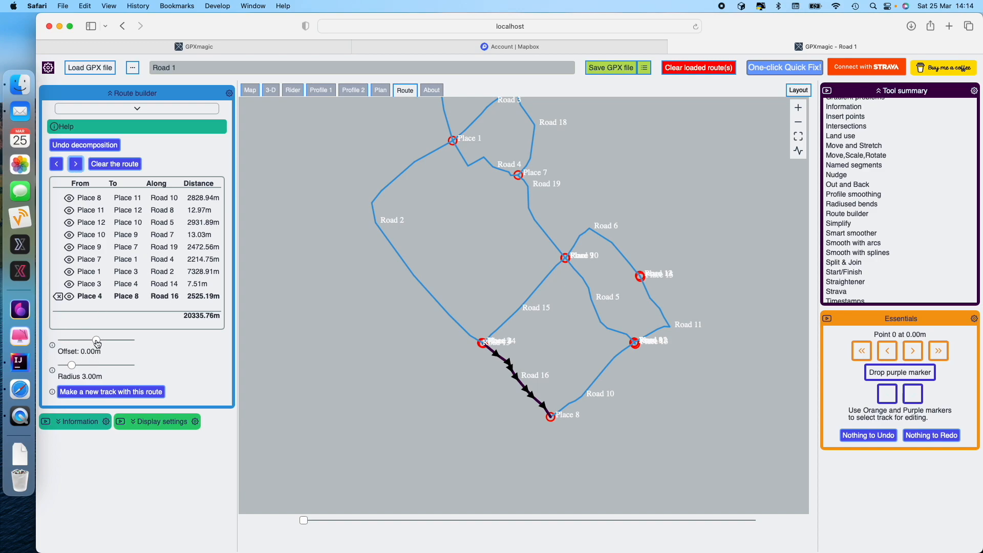
- Make a new track with the assembled route using a larger radius, and draw it in greater detail
mouse_move(97, 341)
mouse_down()
mouse_move(66, 340)
mouse_move(132, 341)
mouse_move(97, 345)
mouse_up()
drag(73, 368, 89, 368)
click(115, 392)
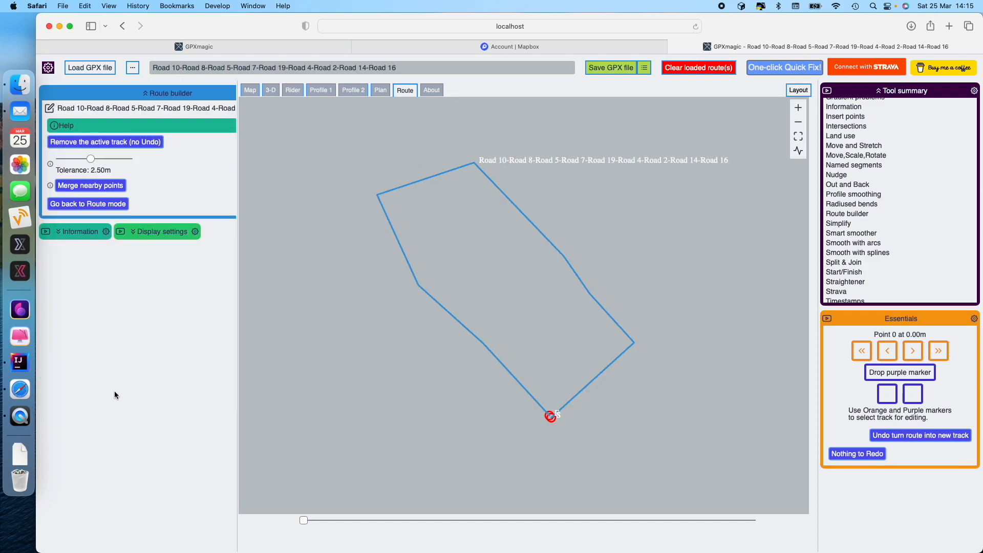
click(798, 151)
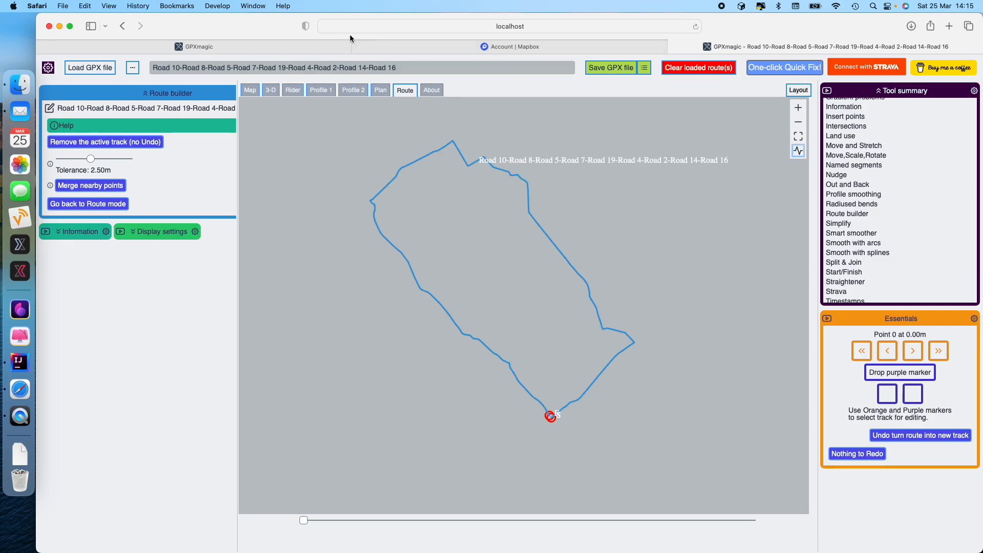
- Rename the new track as "big loop" and check it on the map, moving the orange marker along the loop
triple_click(412, 69)
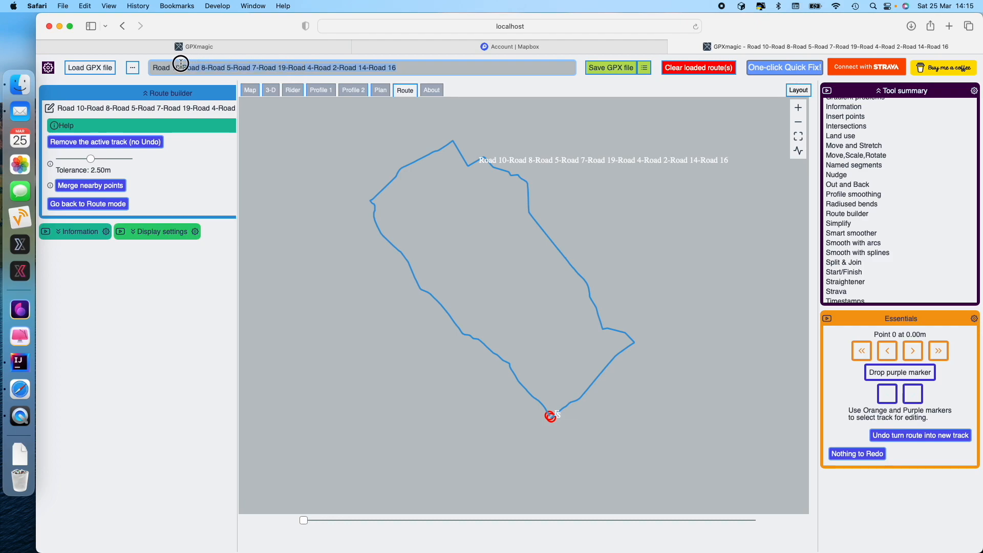
text(big loop)
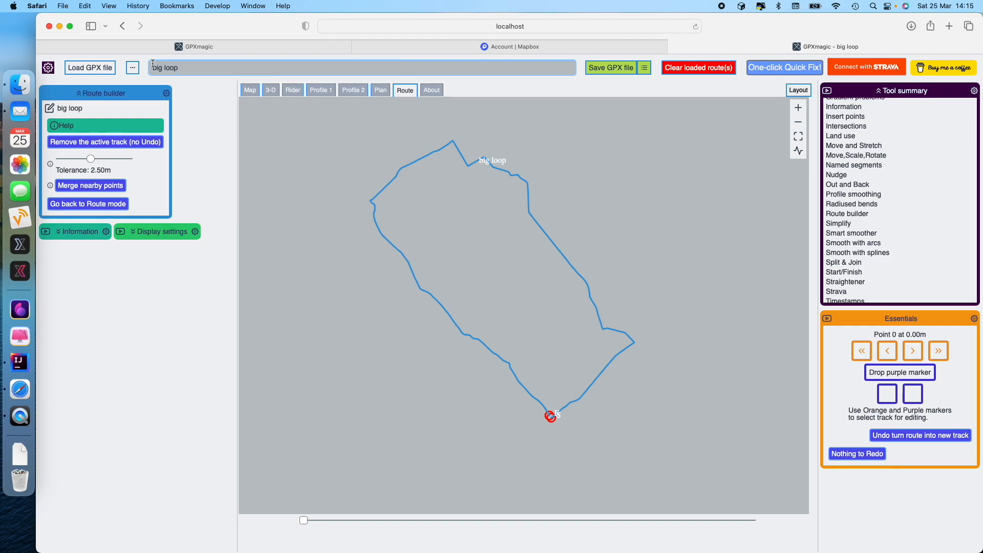
click(251, 90)
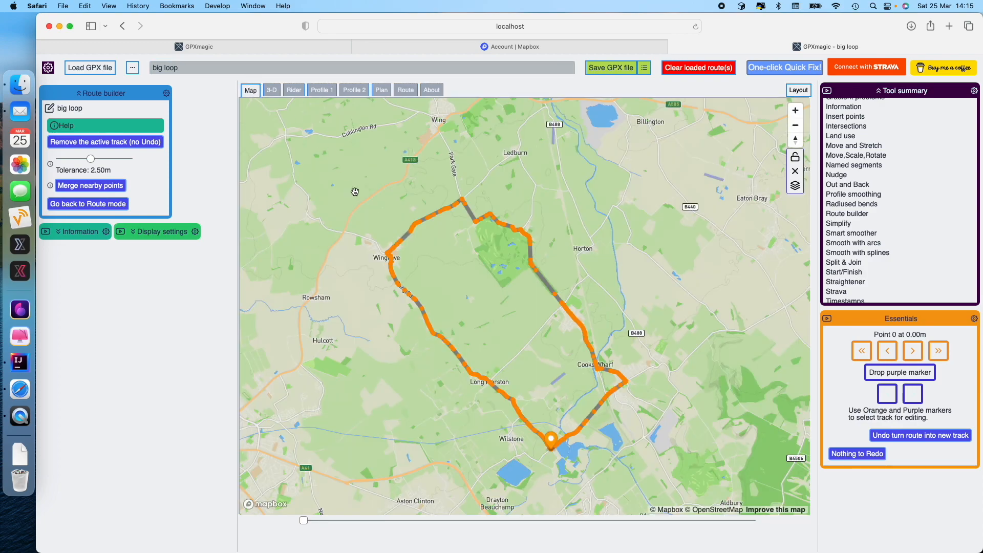
drag(473, 335, 461, 292)
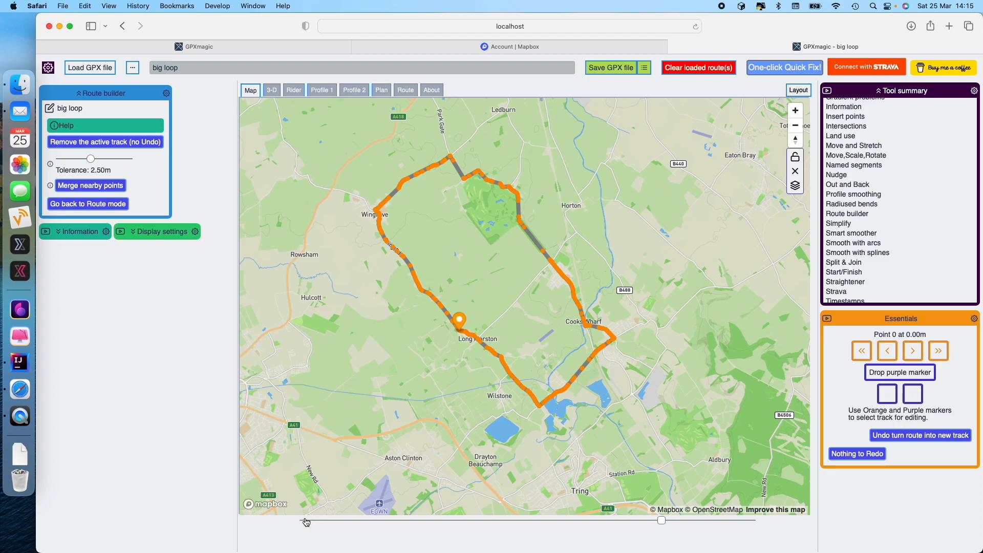
mouse_move(661, 520)
mouse_down()
mouse_move(318, 522)
mouse_move(568, 521)
mouse_up()
- Apply the One-click Quick Fix to the big loop track and inspect it in the 3-D view
click(772, 65)
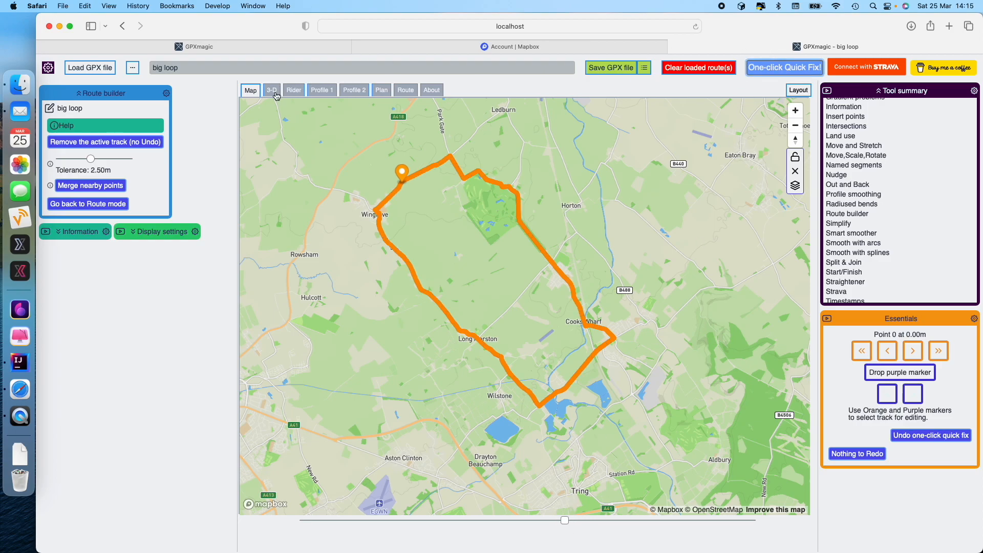
click(271, 90)
scroll(539, 346, down, 5)
drag(571, 333, 541, 318)
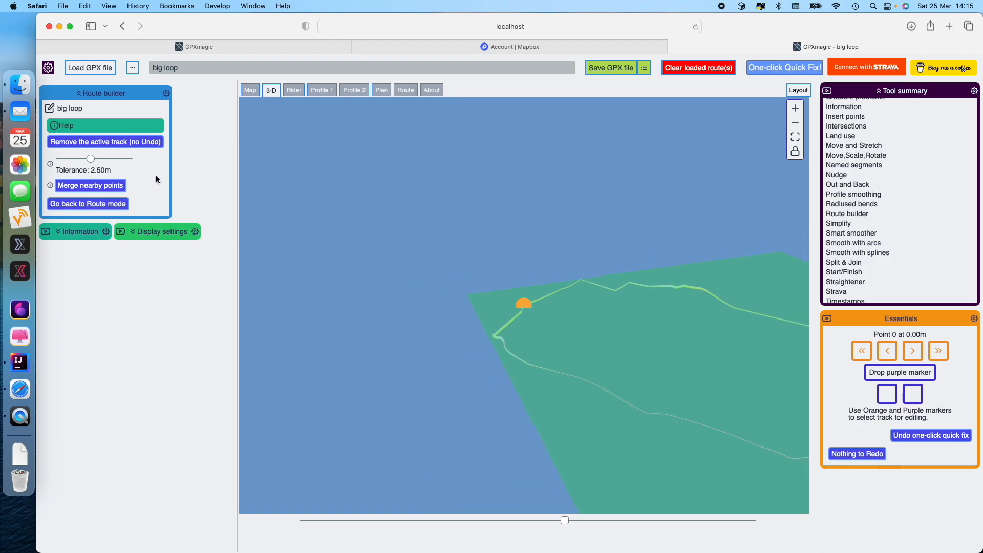
- Return to Route mode and step back to the original tracks by undoing the decomposition, key places and track snap
click(98, 205)
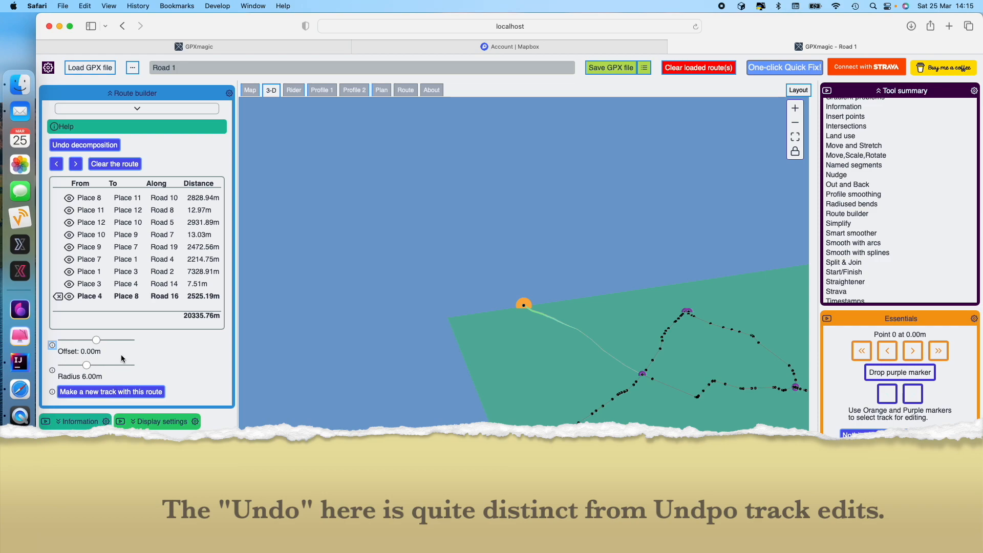
click(91, 145)
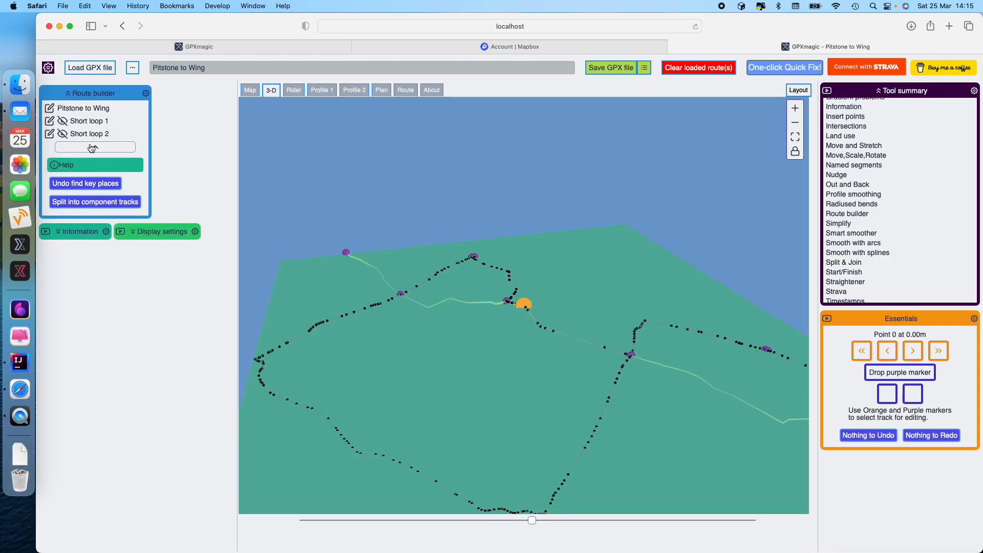
click(92, 184)
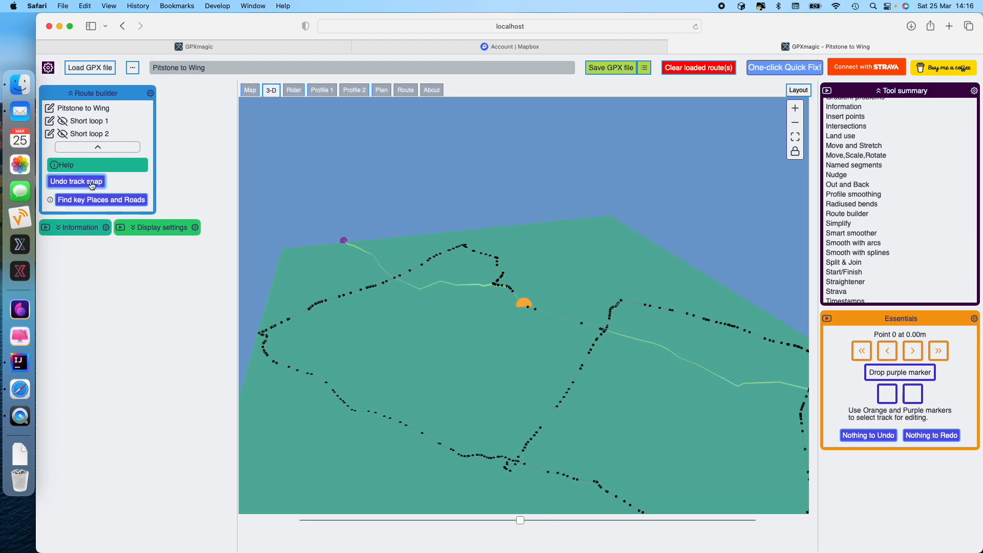
click(88, 183)
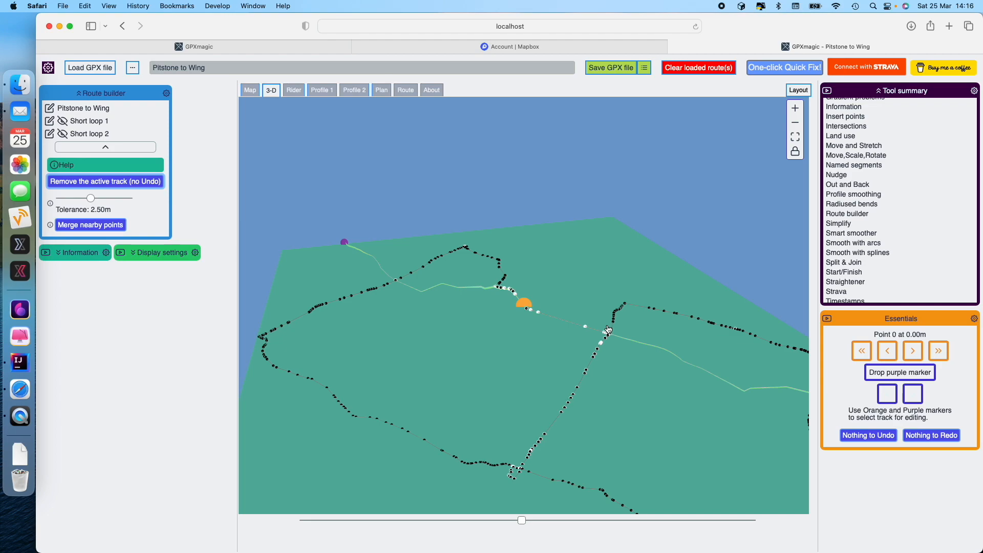
- Remove the active track, Pitstone to Wing
click(117, 182)
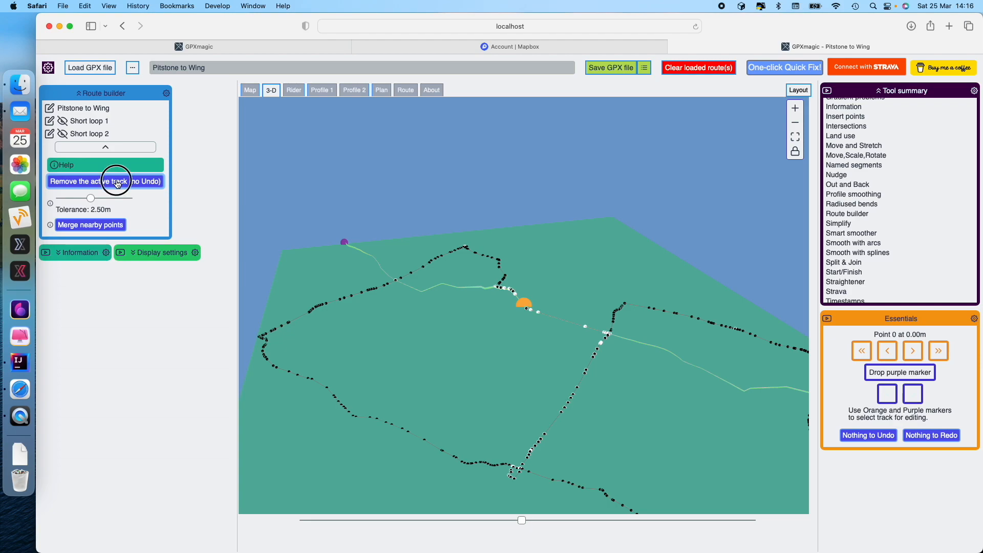